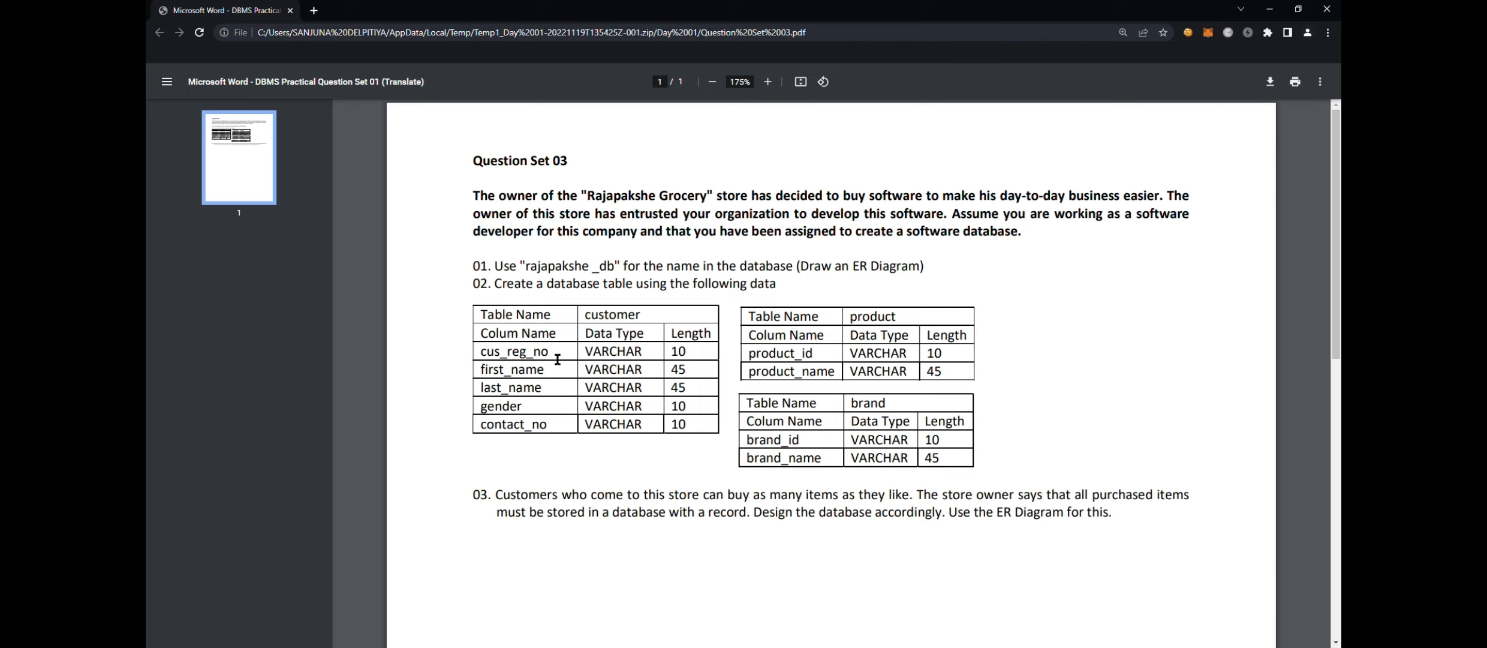
- Examine the column names, data types and lengths specified for the customer, product and brand tables in Question Set 03
left_click_drag(562, 362, 498, 365)
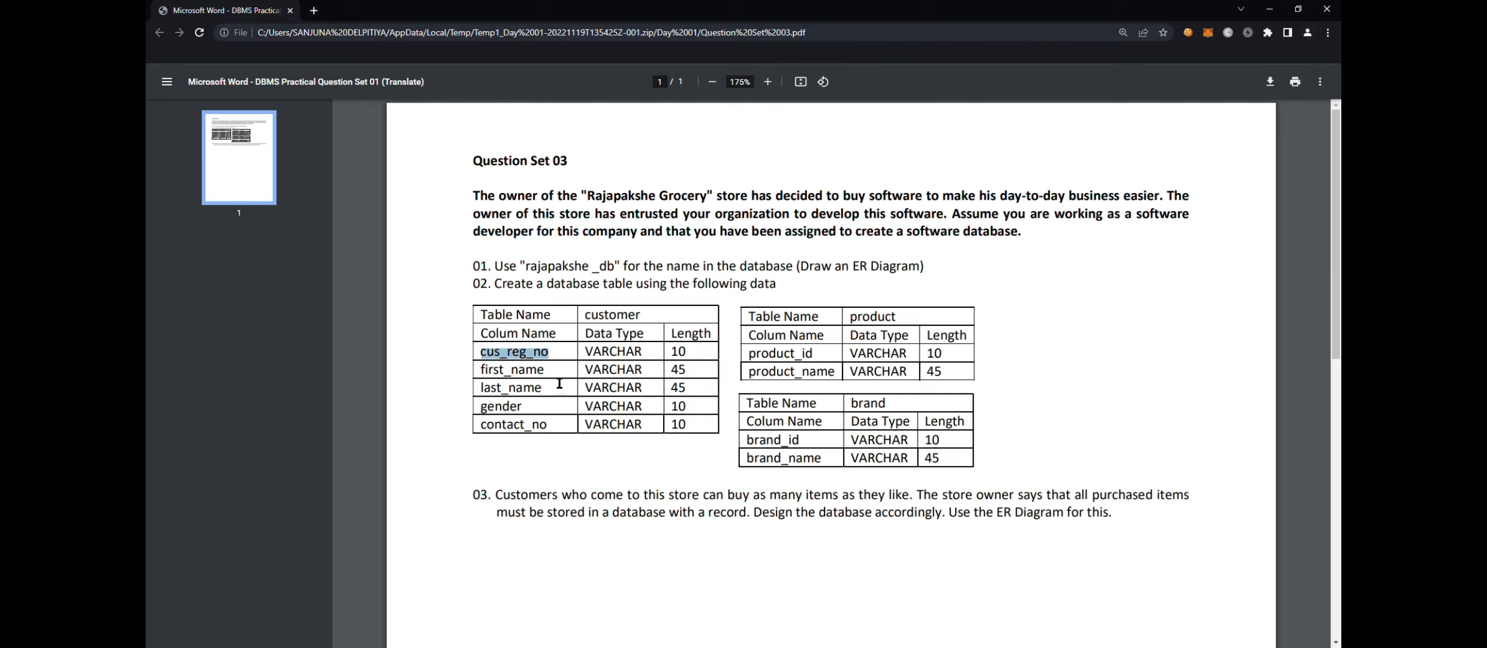
left_click(563, 409)
left_click_drag(588, 357, 656, 435)
left_click(681, 399)
left_click_drag(750, 357, 962, 363)
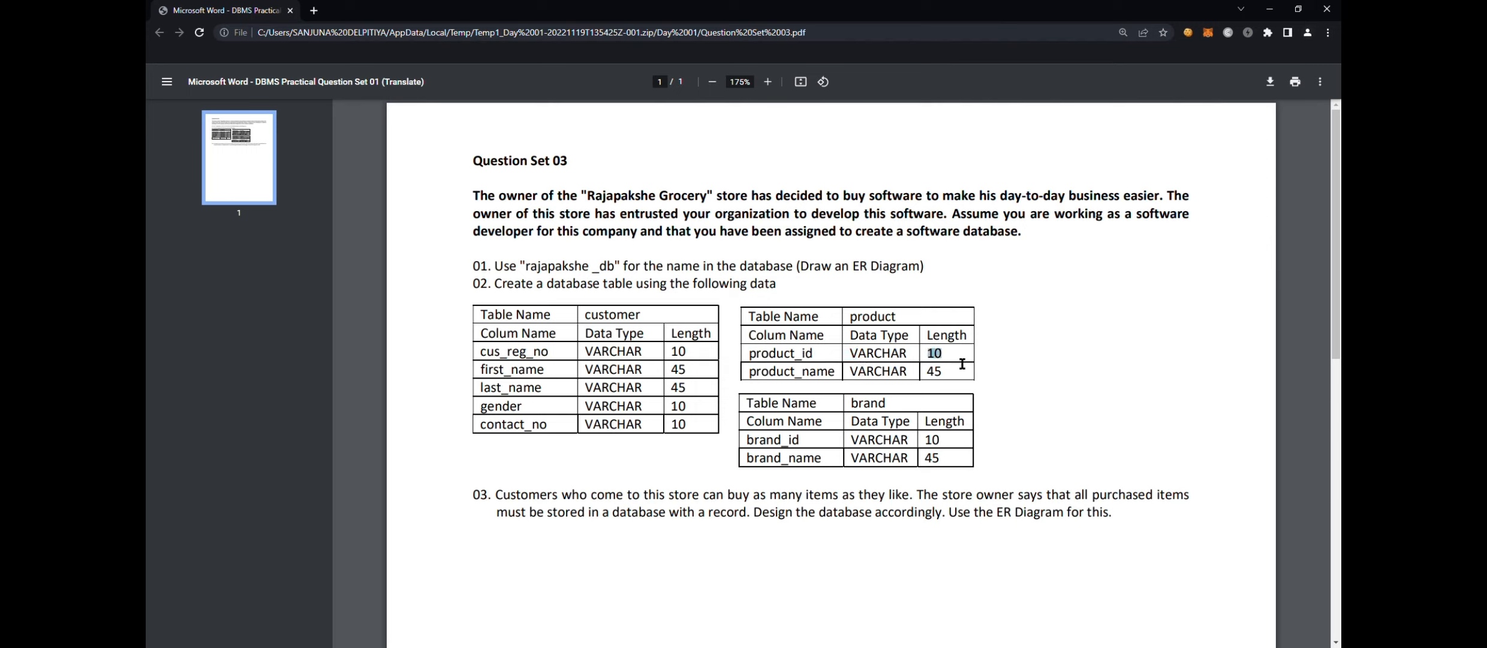
left_click_drag(761, 379, 934, 384)
left_click(855, 380)
left_click_drag(747, 443, 946, 449)
left_click_drag(750, 462, 955, 468)
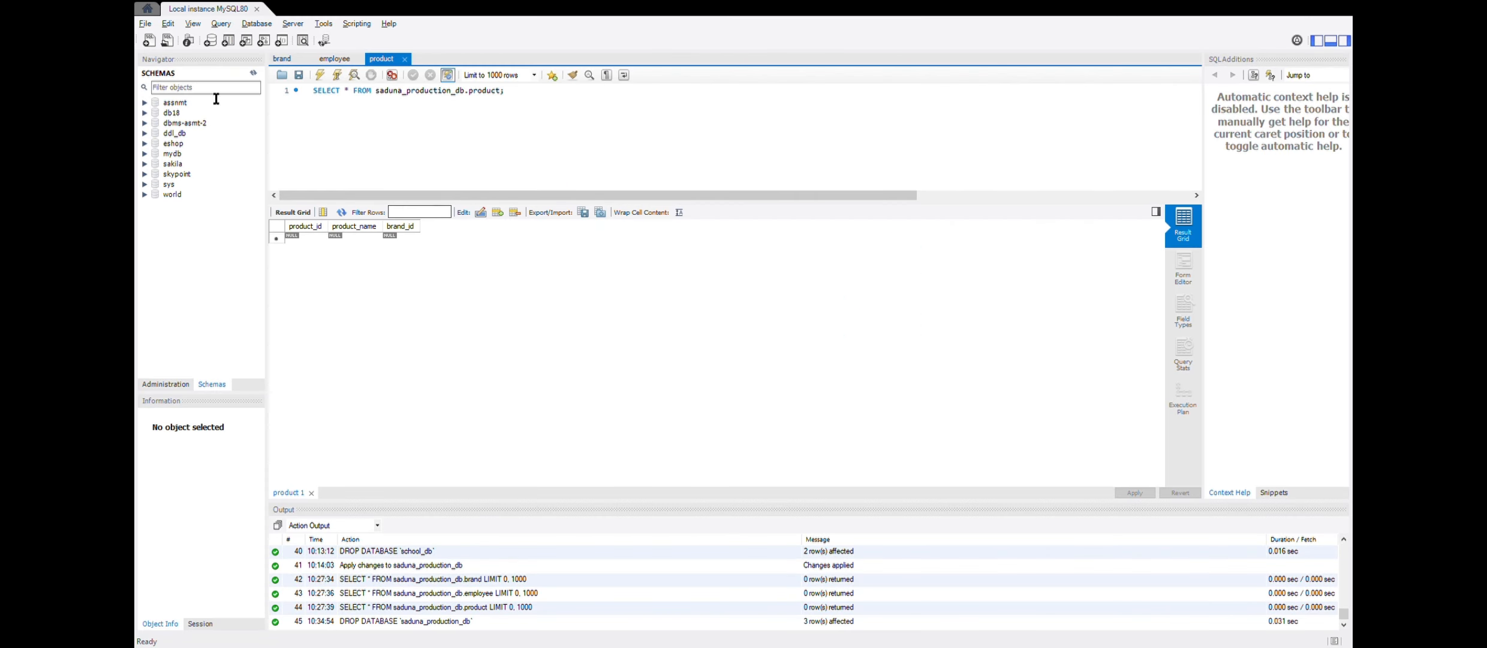
- Switch to MySQL Workbench, create a new model and rename its schema rajapakshe_db, updating the references
left_click(164, 35)
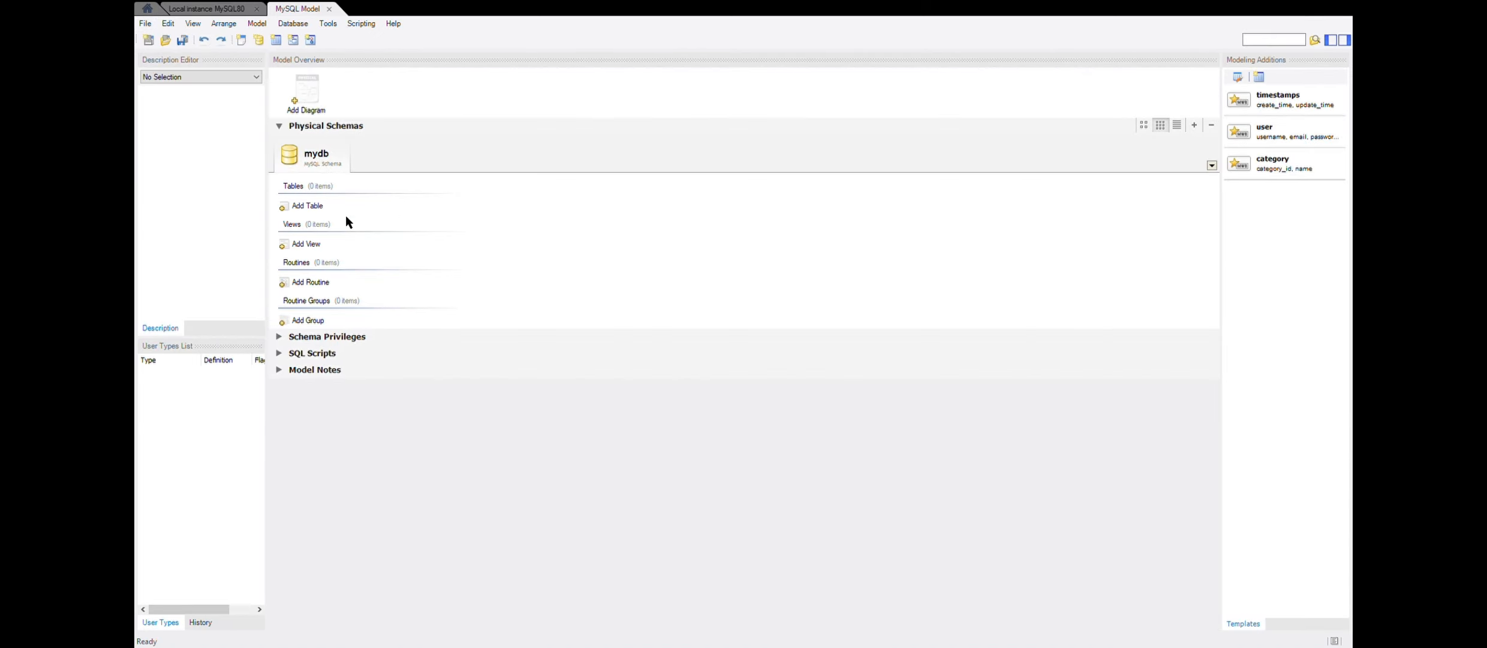
type("ra")
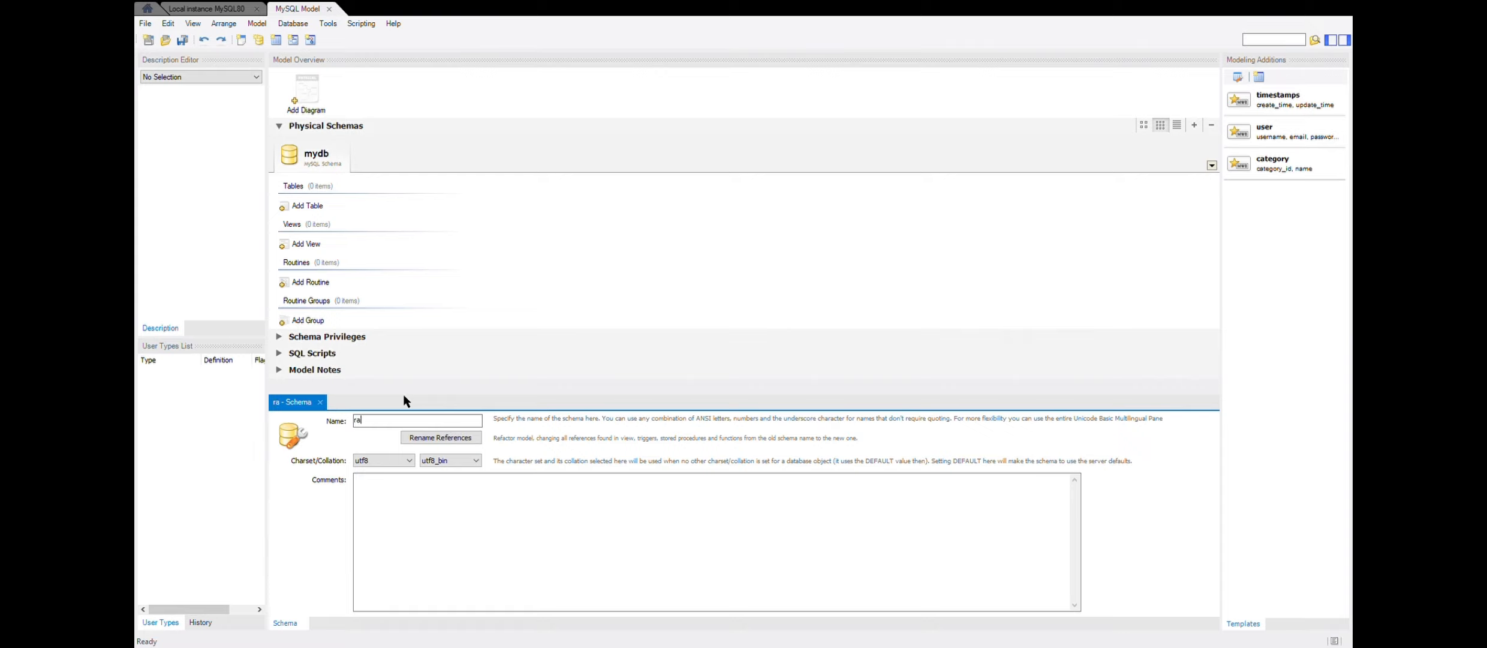
type("japaksh")
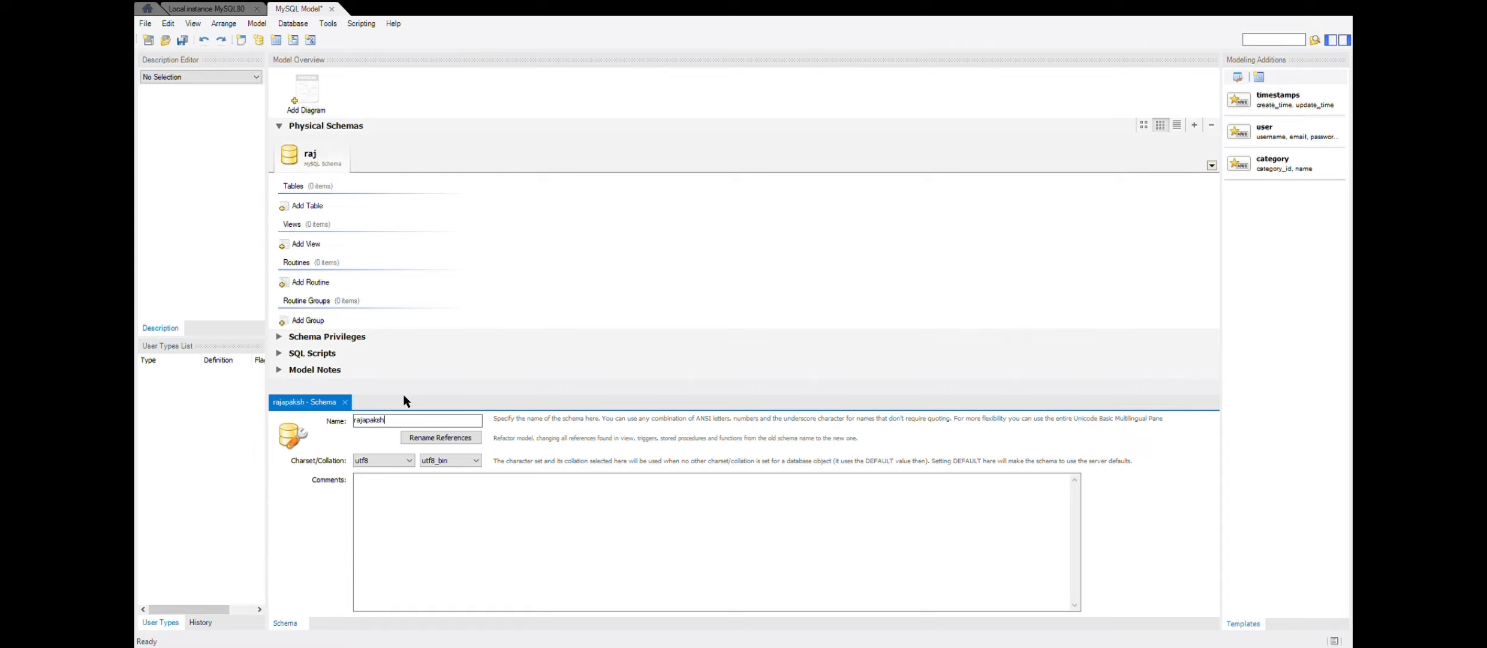
type("e_db")
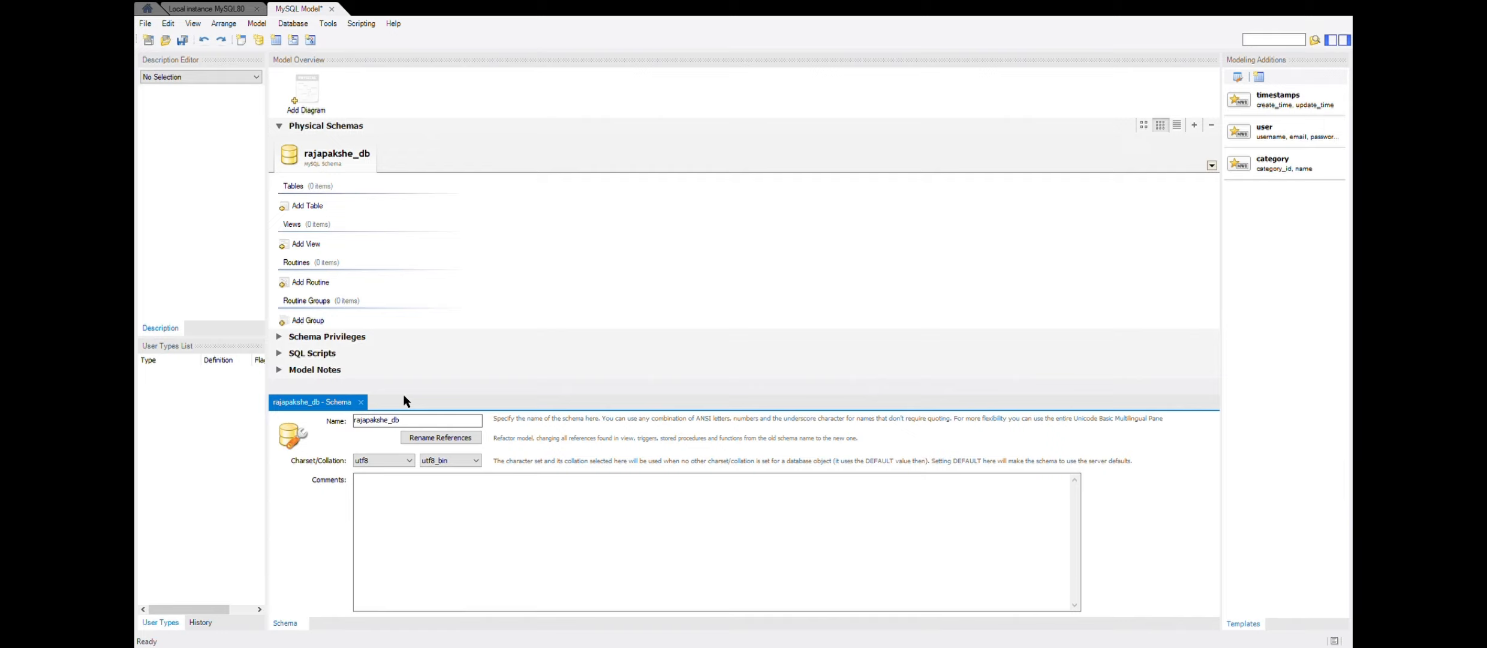
left_click(446, 440)
- Add an EER diagram to the model and place a table named customer on its canvas
double_click(302, 94)
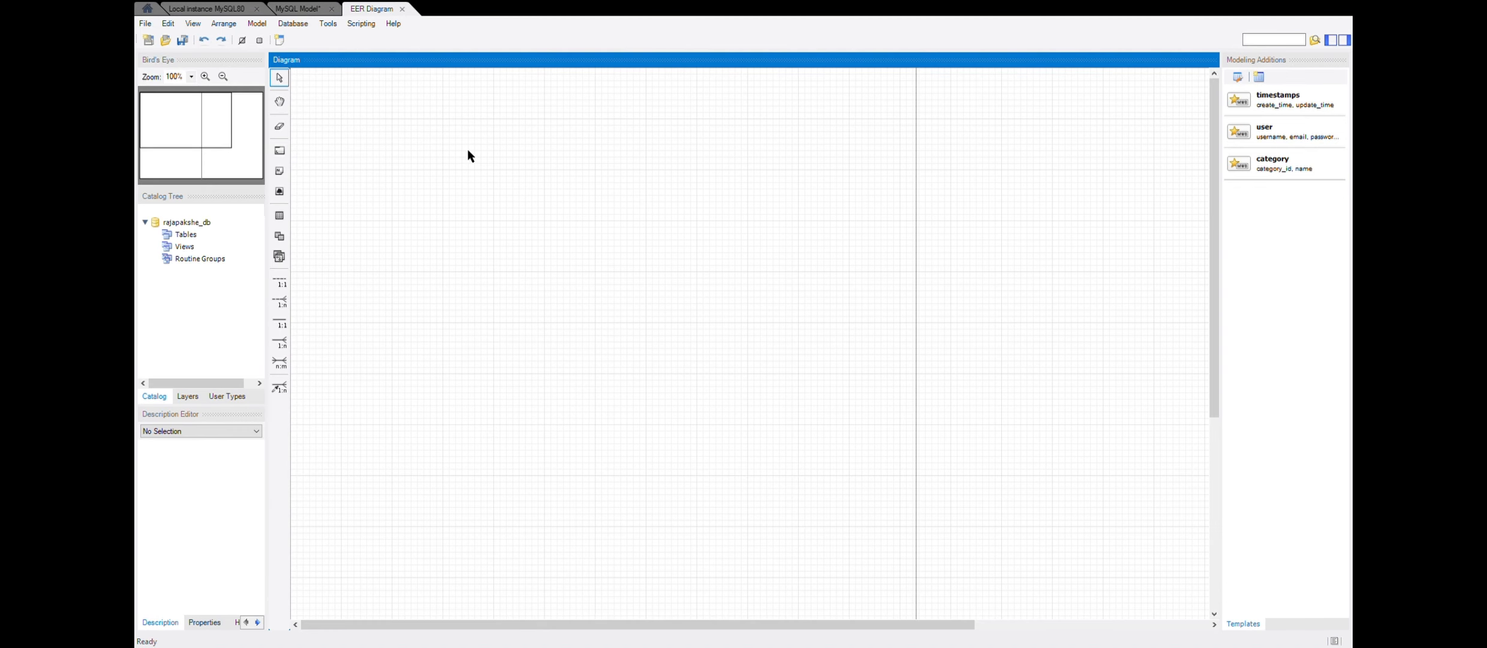
left_click(279, 216)
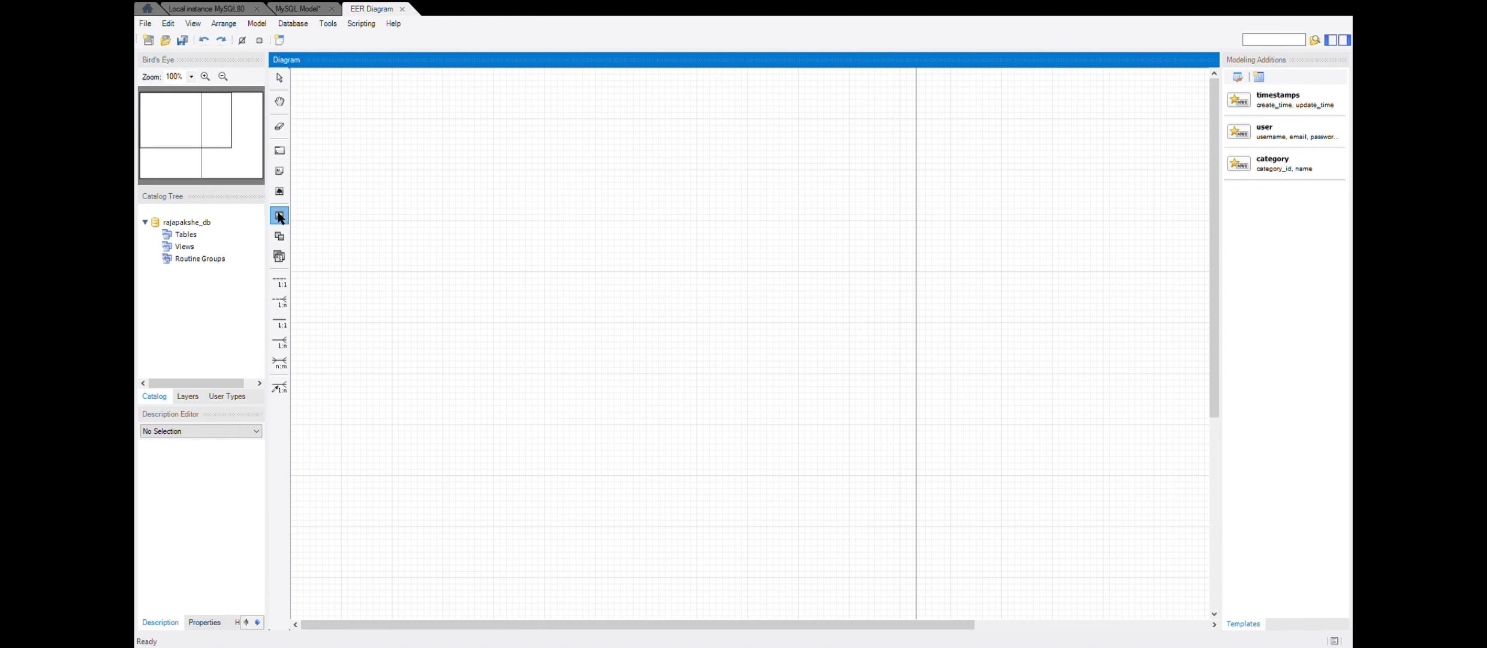
left_click(399, 177)
double_click(418, 184)
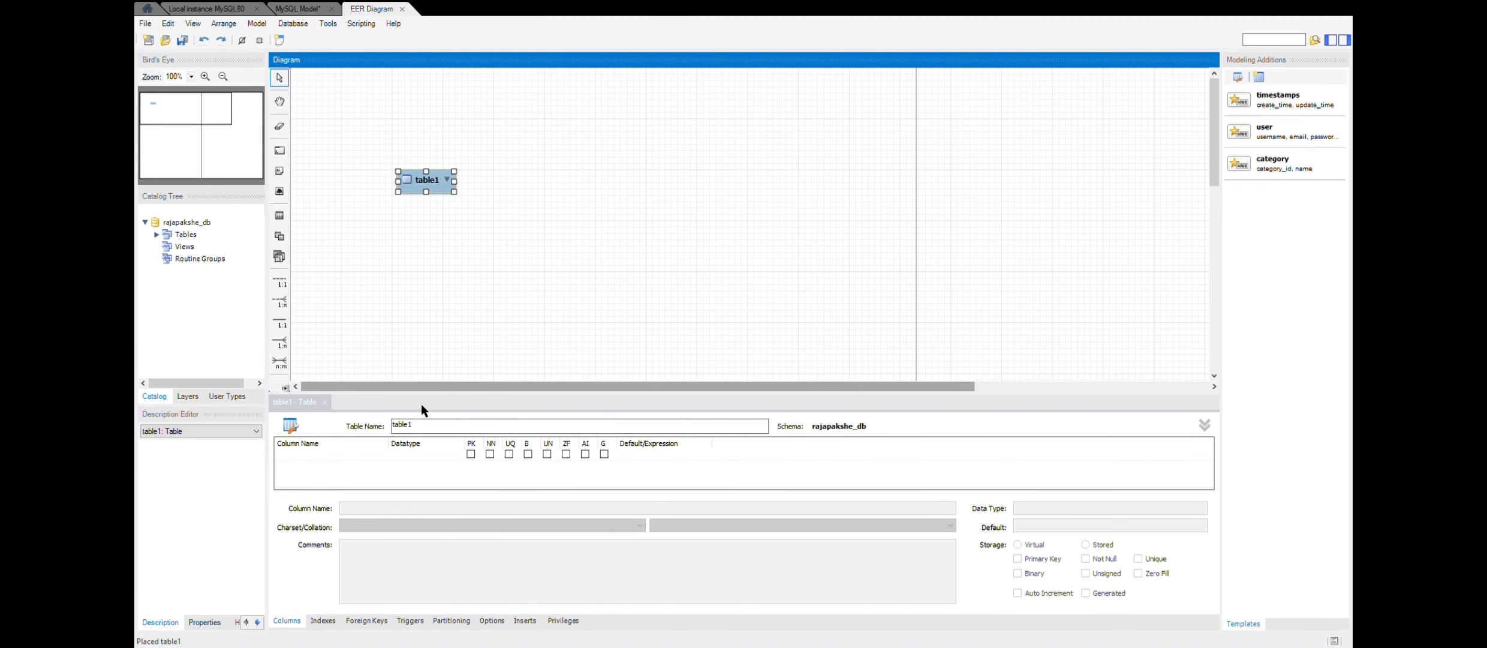
left_click(439, 424)
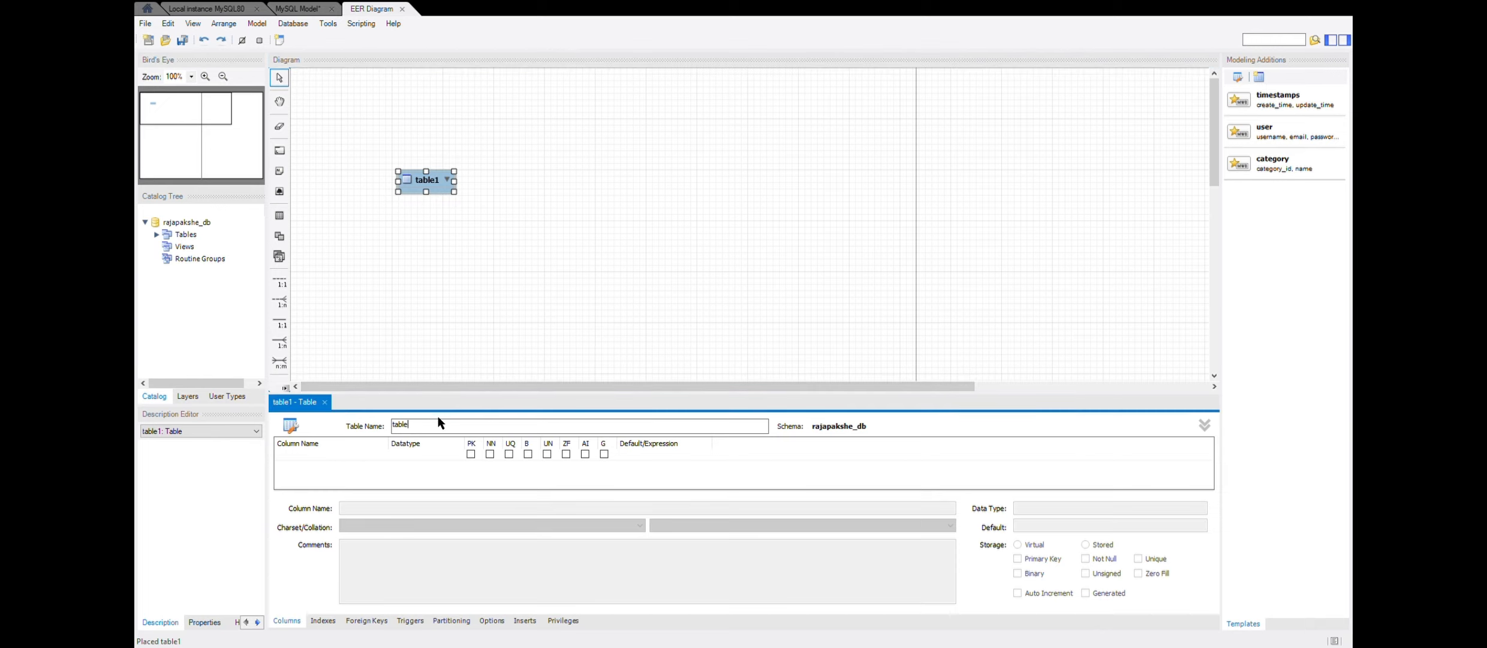
key("BackSpace")
key("BackSpace")
key("BackSpace")
key("BackSpace")
key("BackSpace")
type("custome")
- Add the primary key column cus_reg_no to the customer table with datatype VARCHAR(10)
left_click(344, 456)
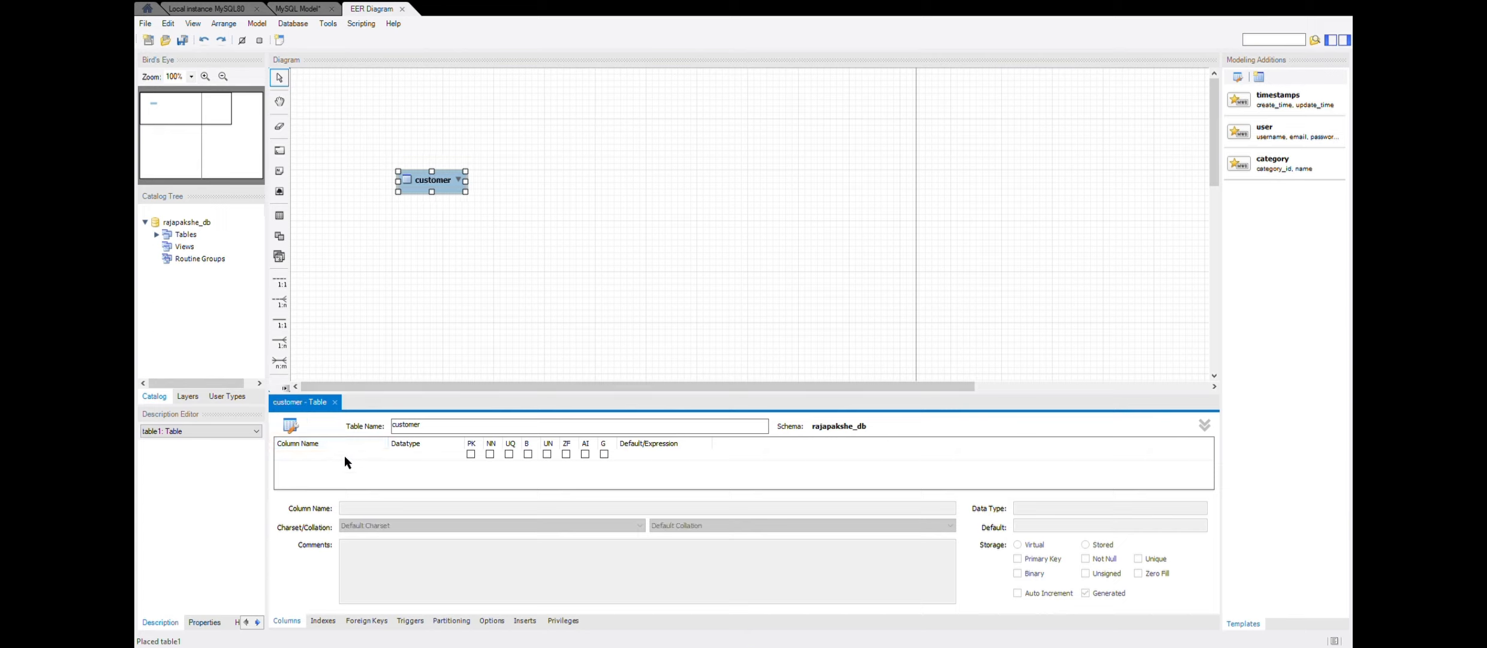
type("cus")
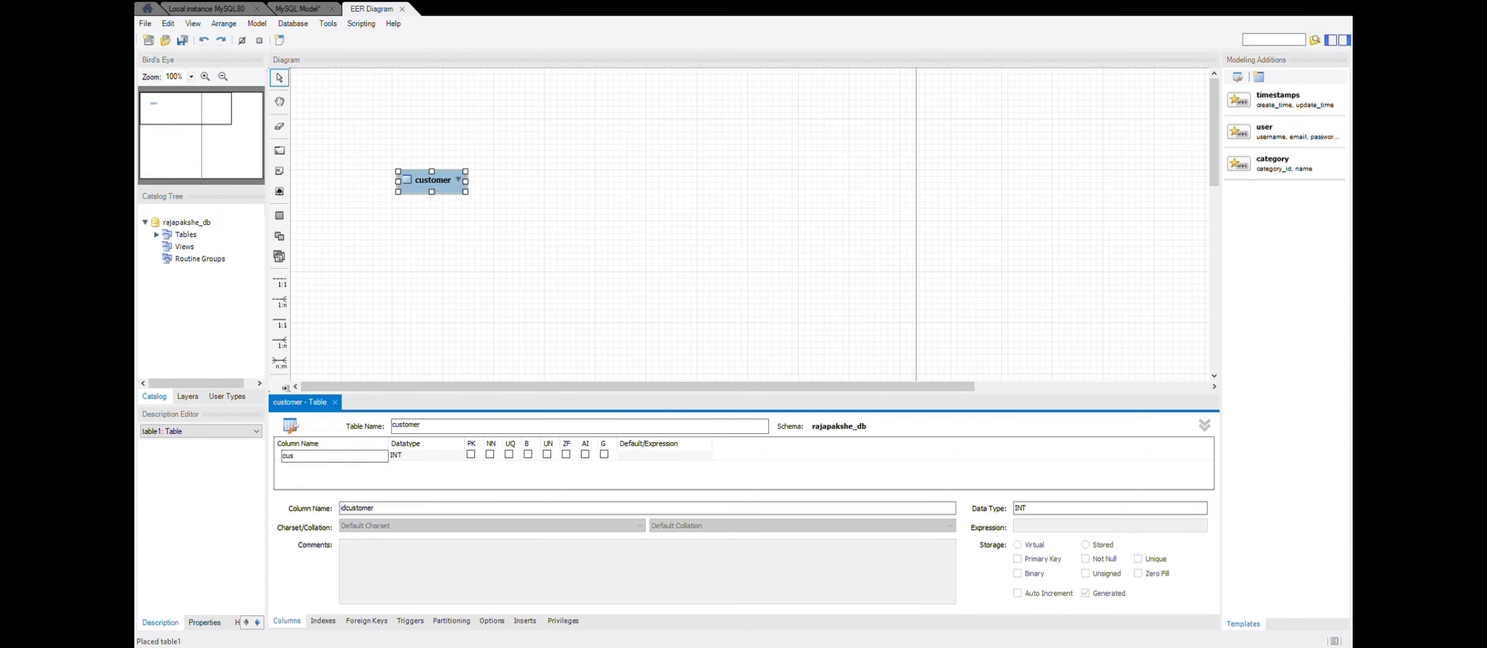
type("_reg_no")
left_click(451, 454)
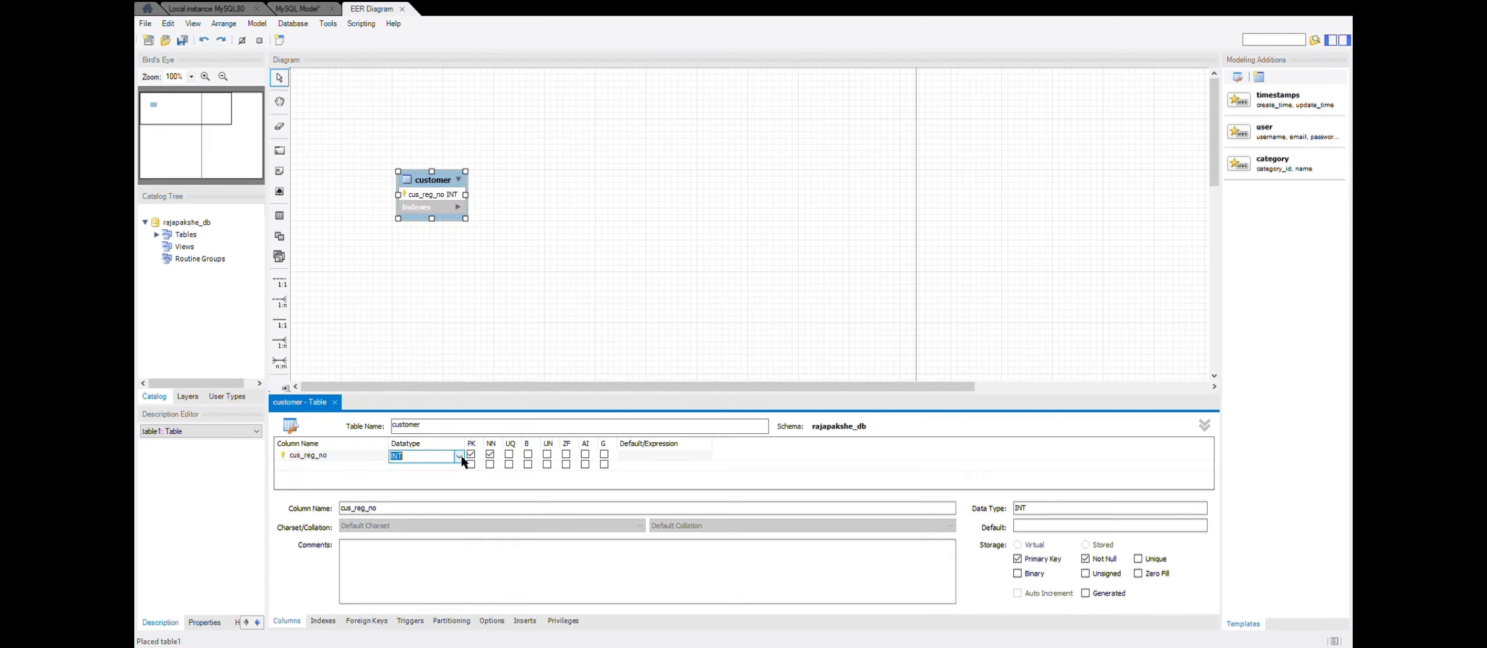
type("VARCHAR(10")
- Add the columns first_name and last_name to the customer table, both as VARCHAR(45)
left_click(331, 463)
type("fi")
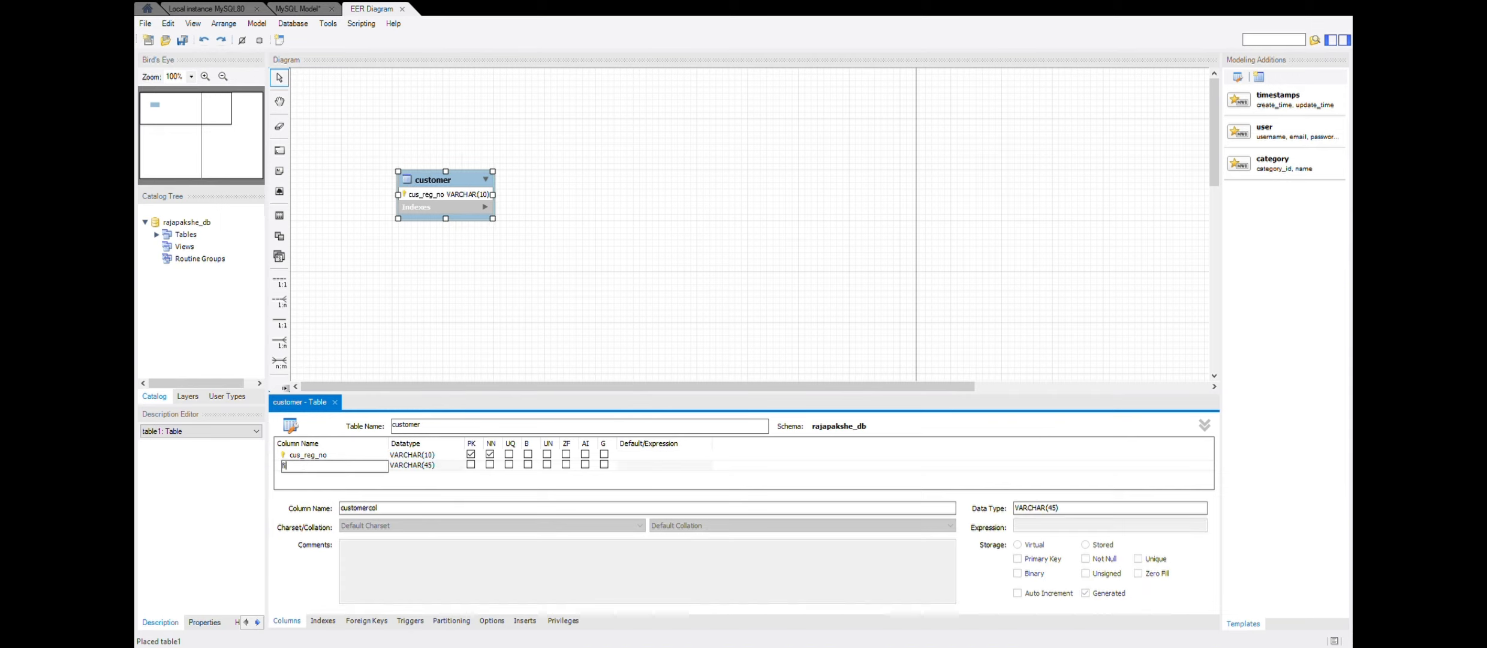
type("rst_name")
left_click(337, 476)
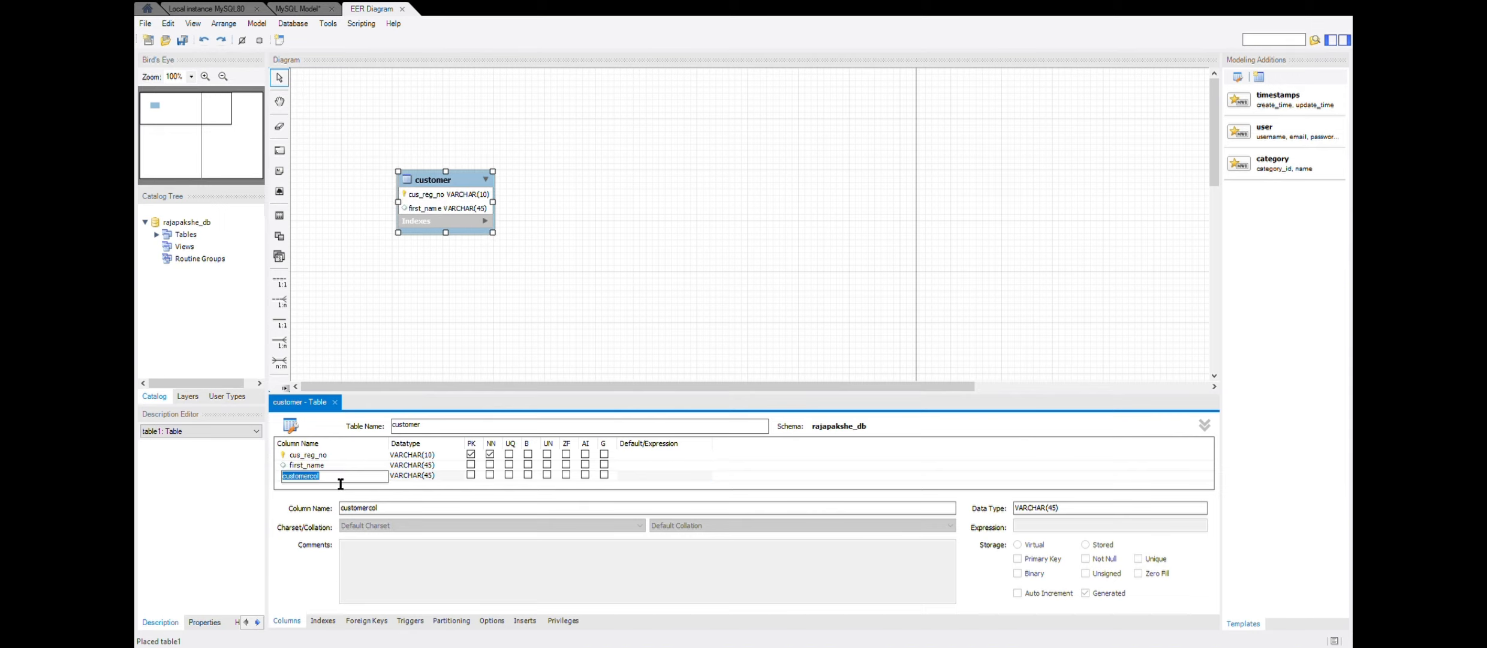
type("last_name")
key("Return")
- Add a gender column to the customer table with datatype VARCHAR(10)
left_click(351, 485)
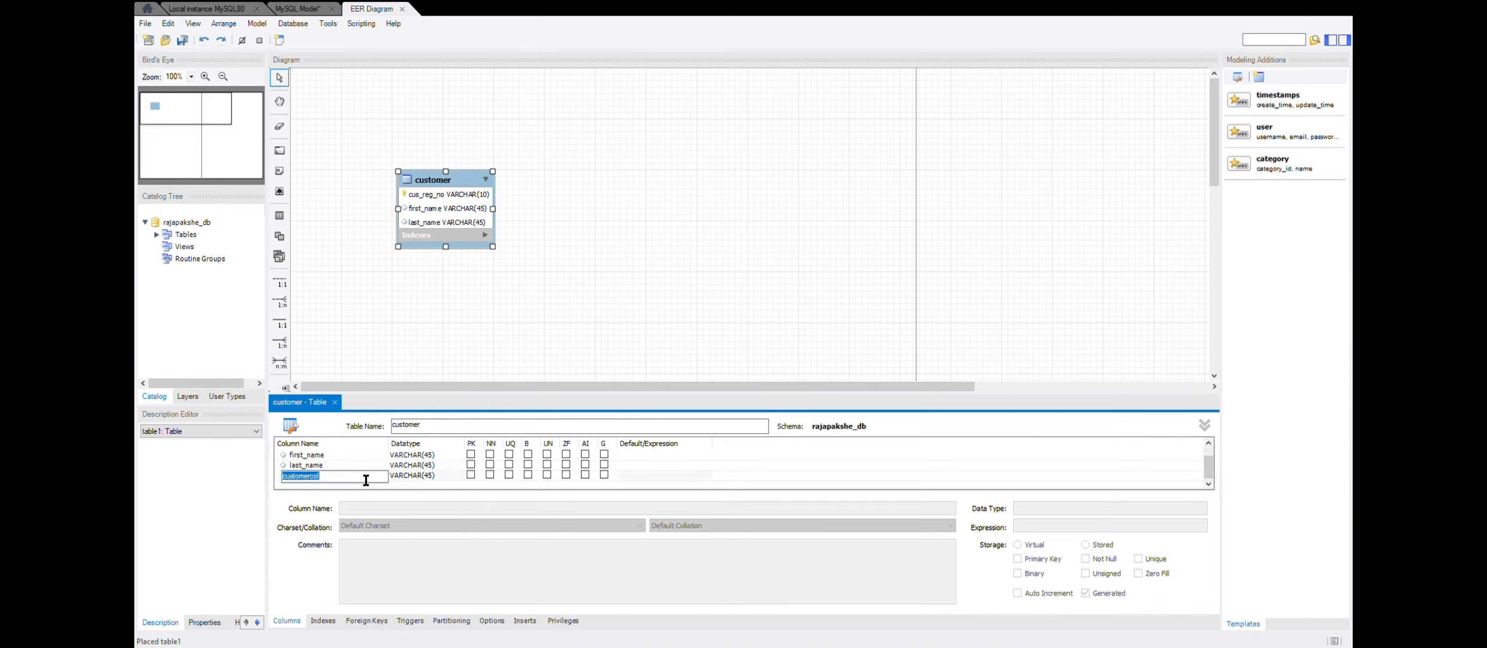
type("gender")
left_click(430, 475)
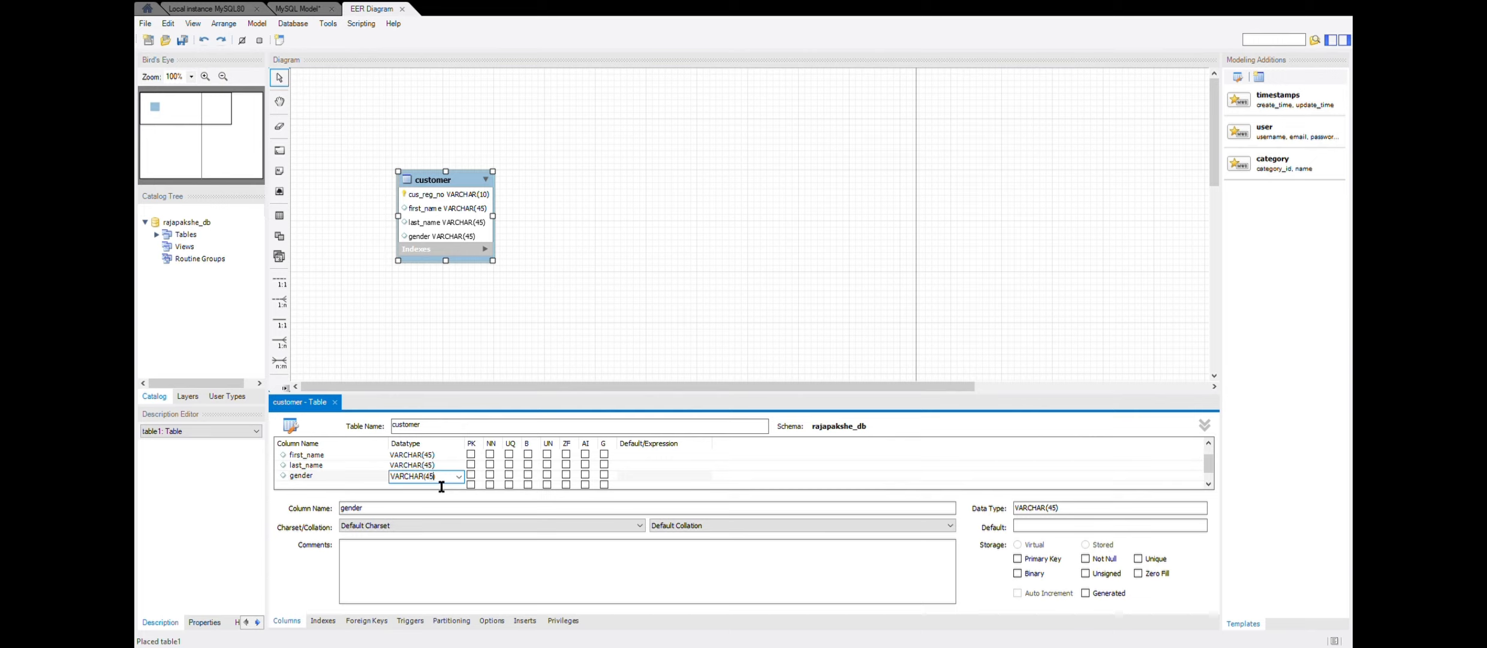
key("Right")
key("BackSpace")
type("10")
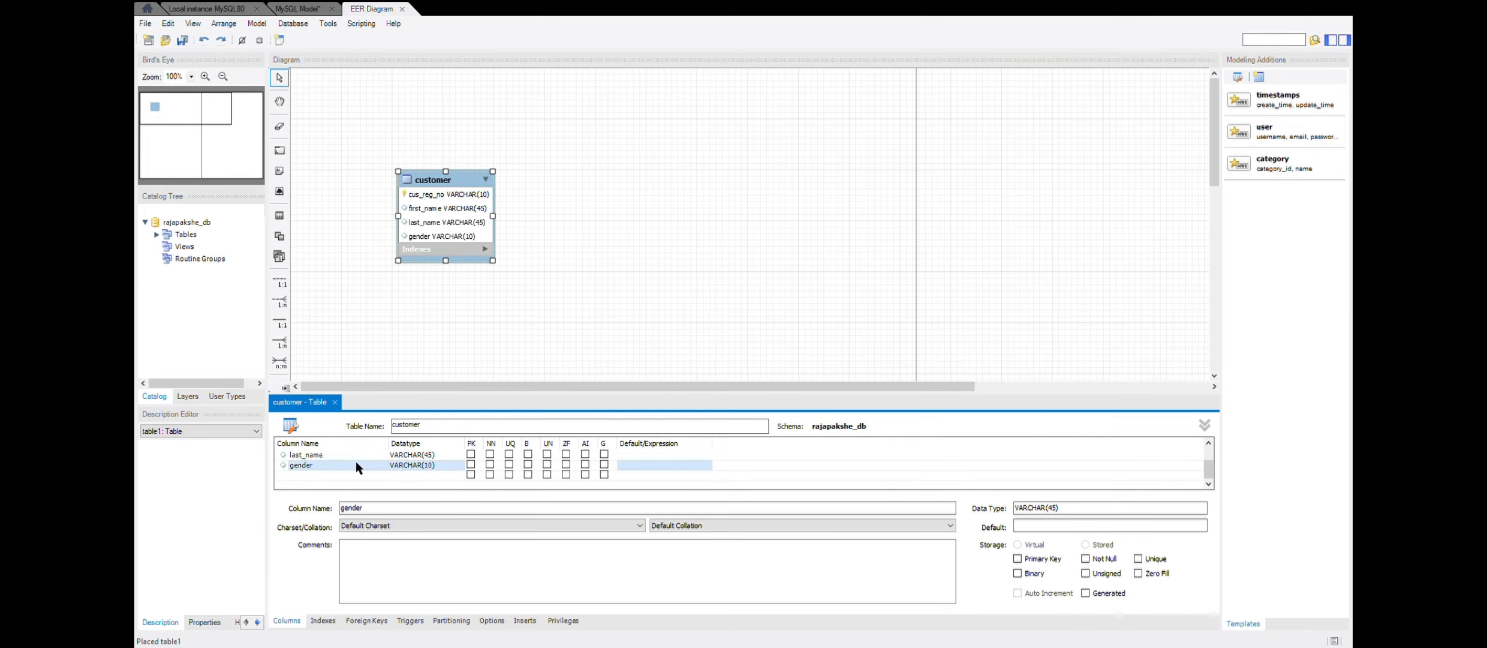
- Add a contact_n0 column to the customer table with datatype VARCHAR(10)
double_click(344, 484)
left_click(356, 480)
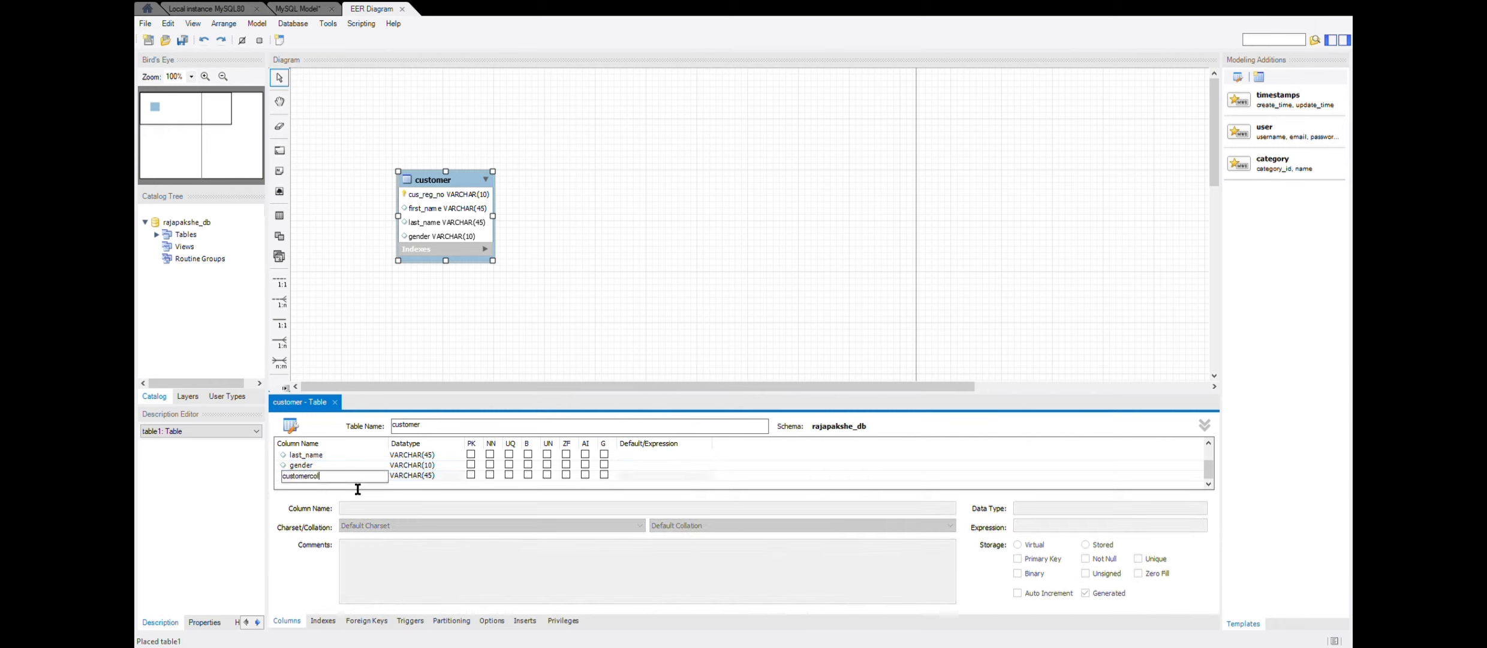
key("BackSpace")
key("BackSpace")
key("BackSpace")
key("BackSpace")
key("BackSpace")
key("BackSpace")
key("BackSpace")
key("BackSpace")
key("BackSpace")
key("BackSpace")
type("cont")
left_click(431, 473)
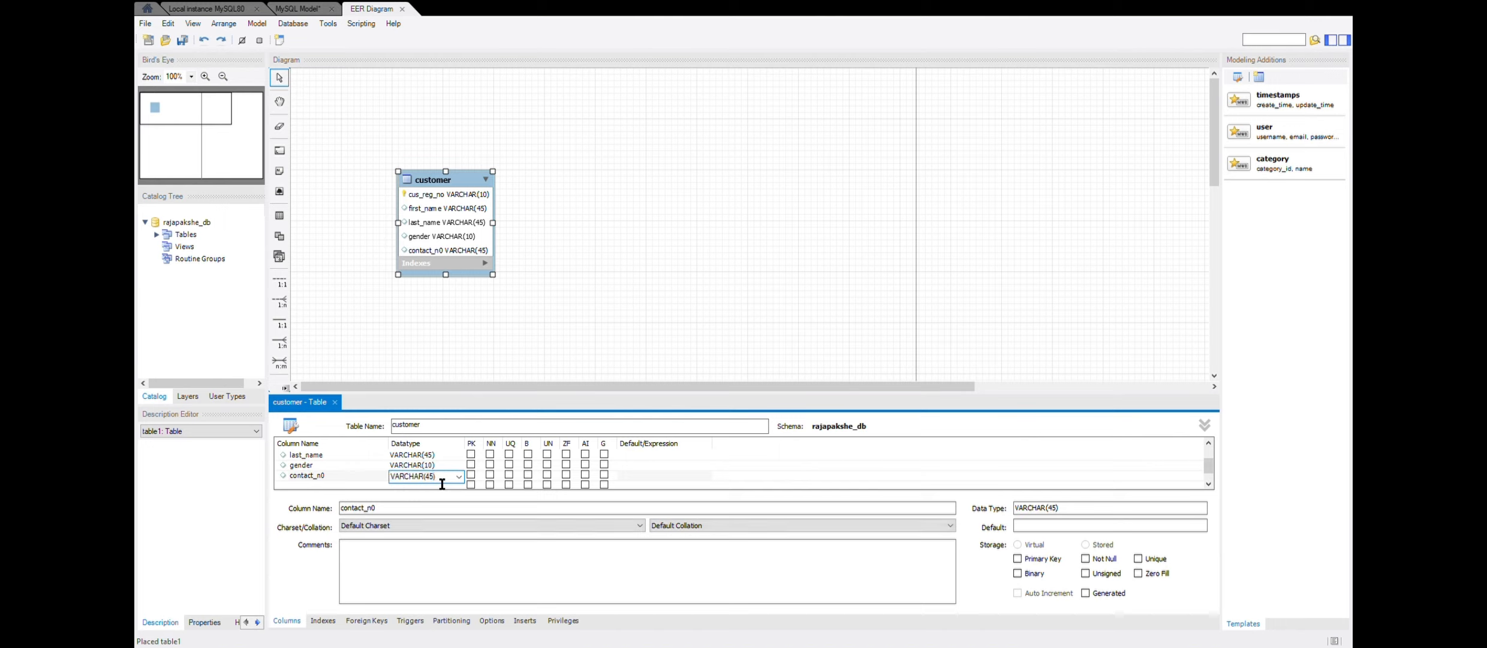
key("BackSpace")
key("BackSpace")
key("BackSpace")
type("10)")
left_click(617, 337)
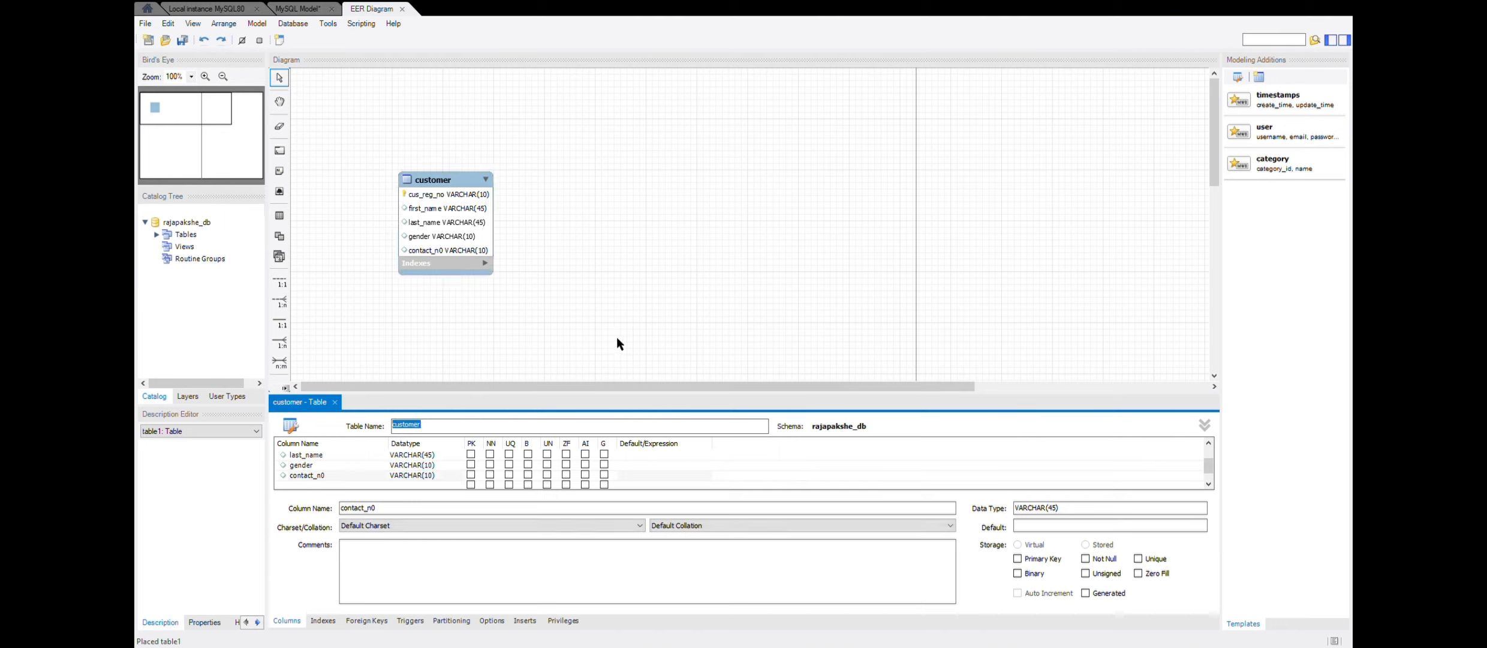
- Place a second table beside the customer table and name it product
key("t")
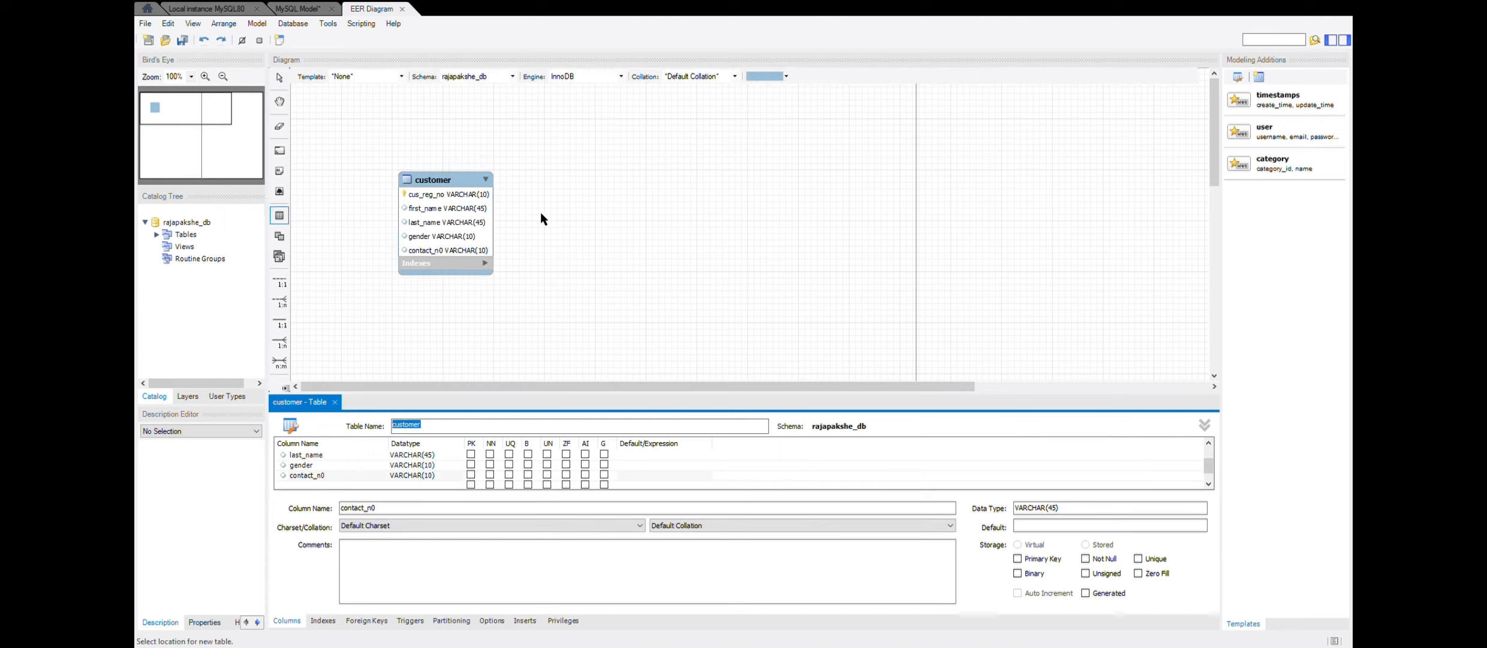
left_click(612, 185)
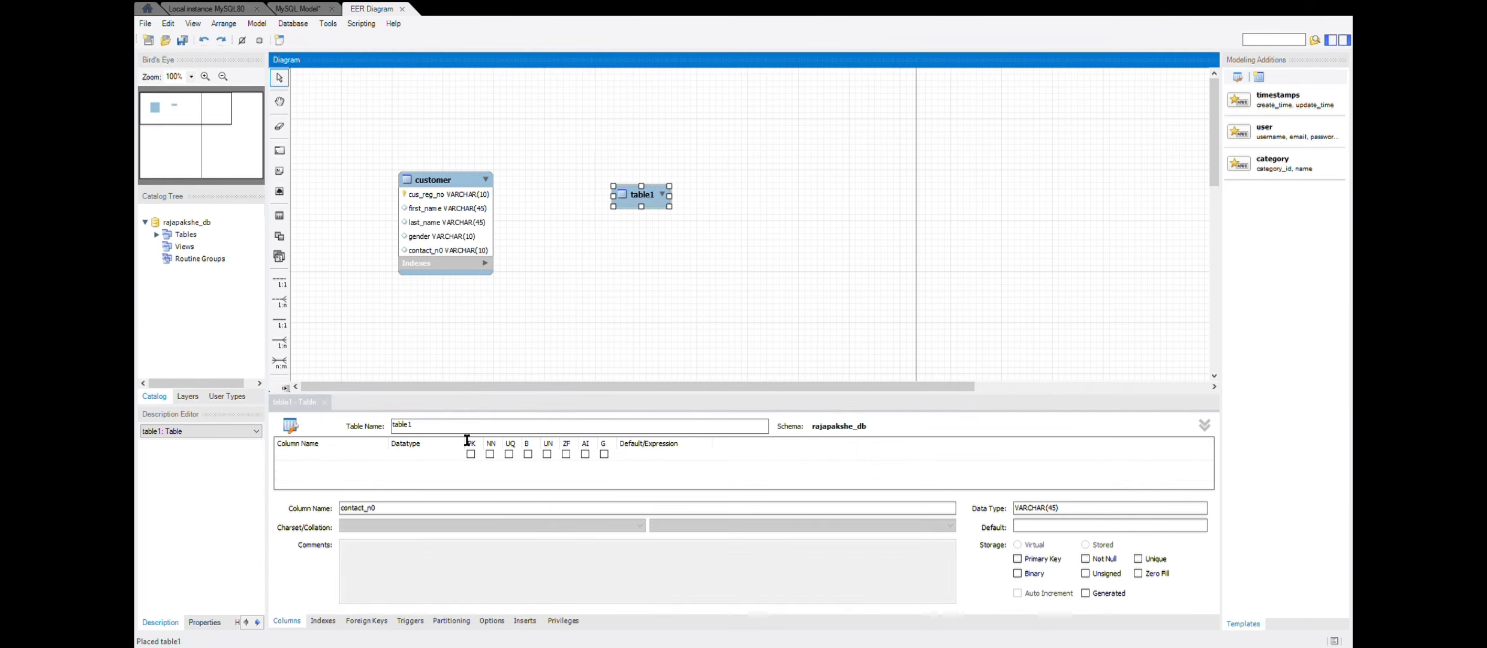
key("BackSpace")
key("BackSpace")
key("BackSpace")
key("BackSpace")
key("BackSpace")
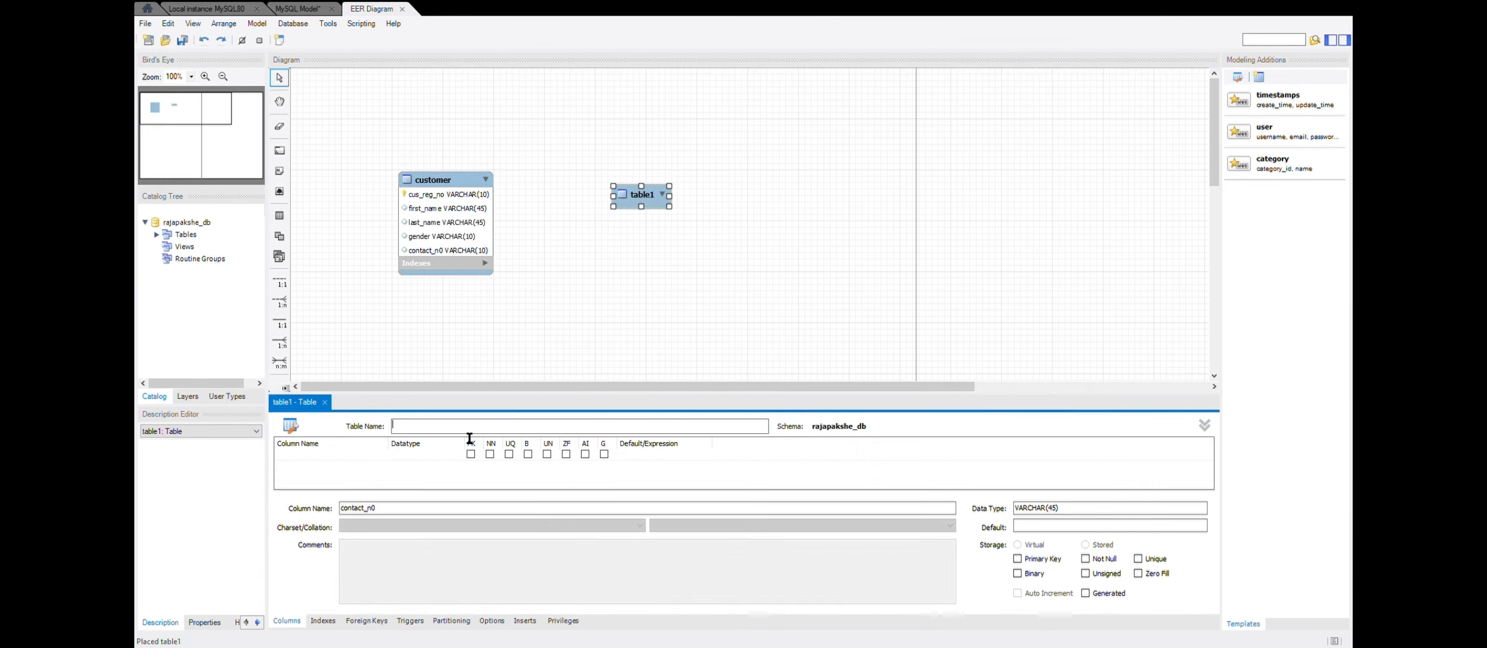
type("product")
- Add the primary key column product_id to the product table with datatype VARCHAR(10)
left_click(369, 453)
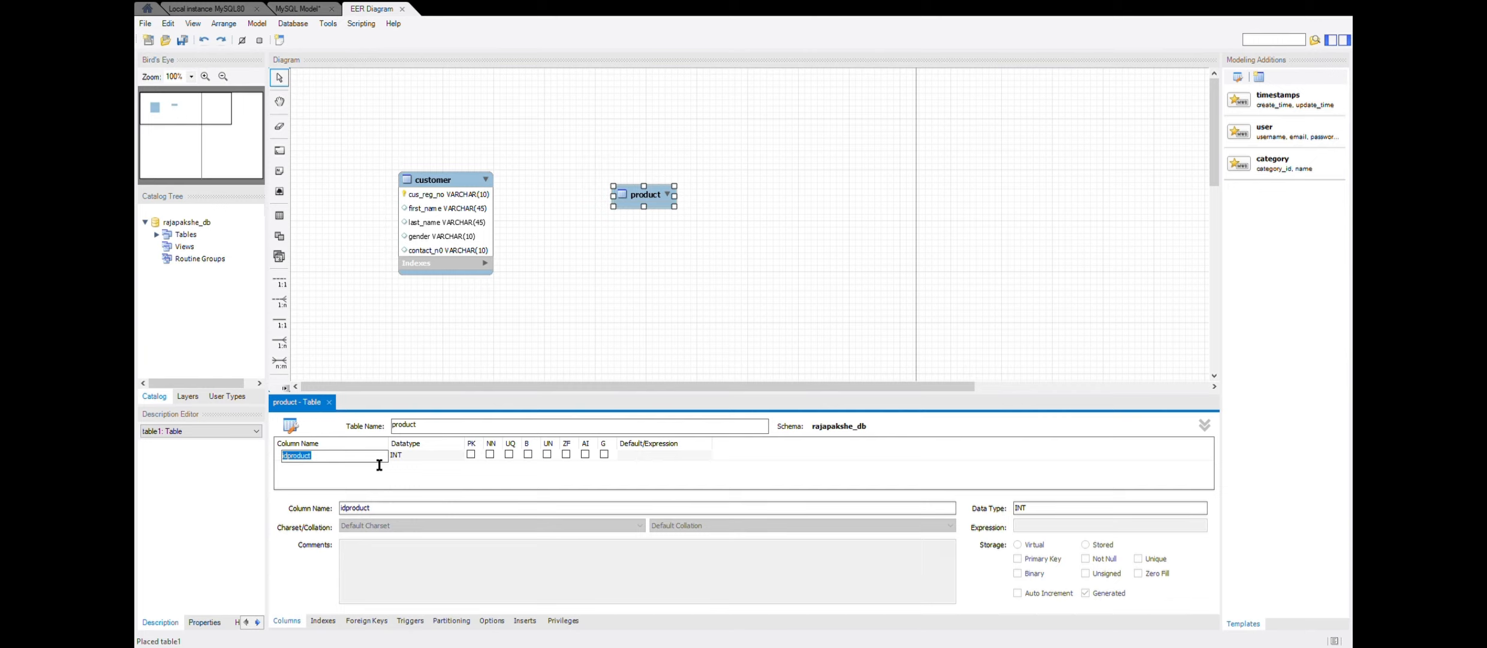
type("produ")
left_click(447, 457)
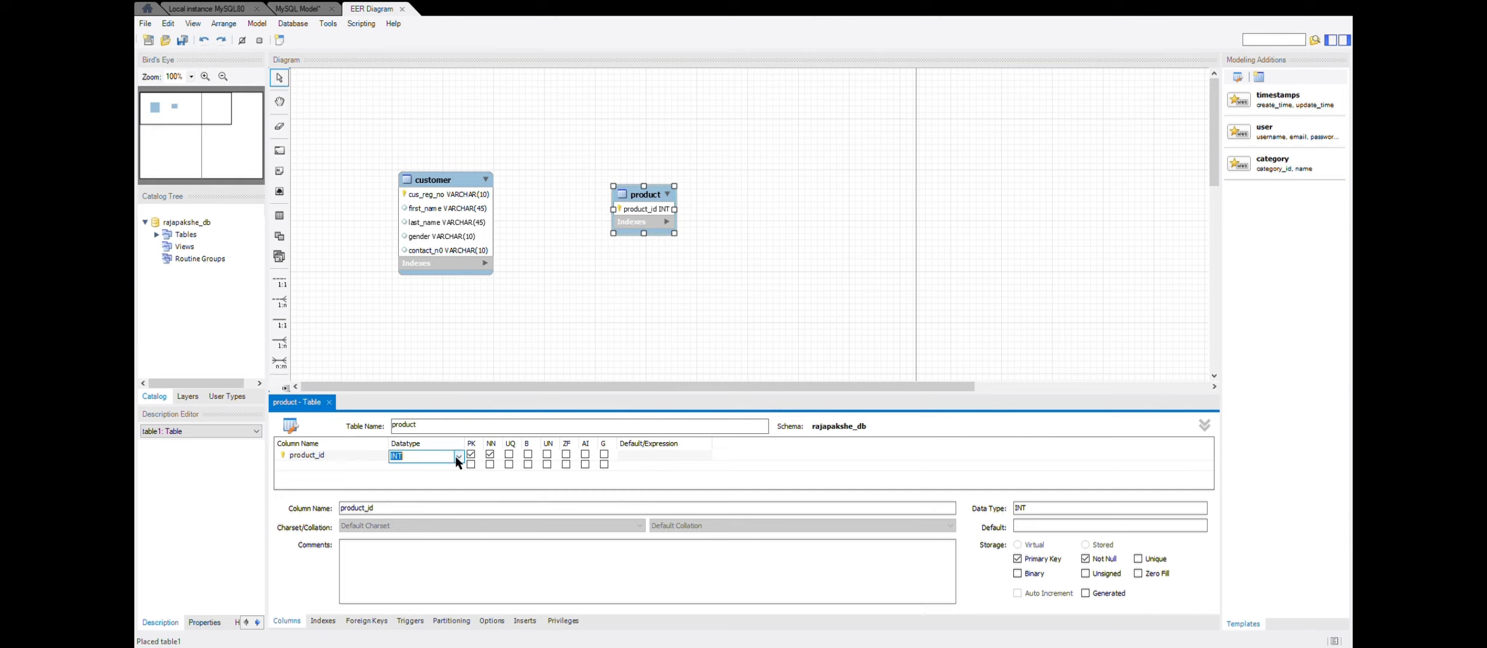
type("VARCHAR(10)")
- Add a product_name column as VARCHAR(45) to the product table and move the table closer to the customer table
left_click(329, 467)
type("p")
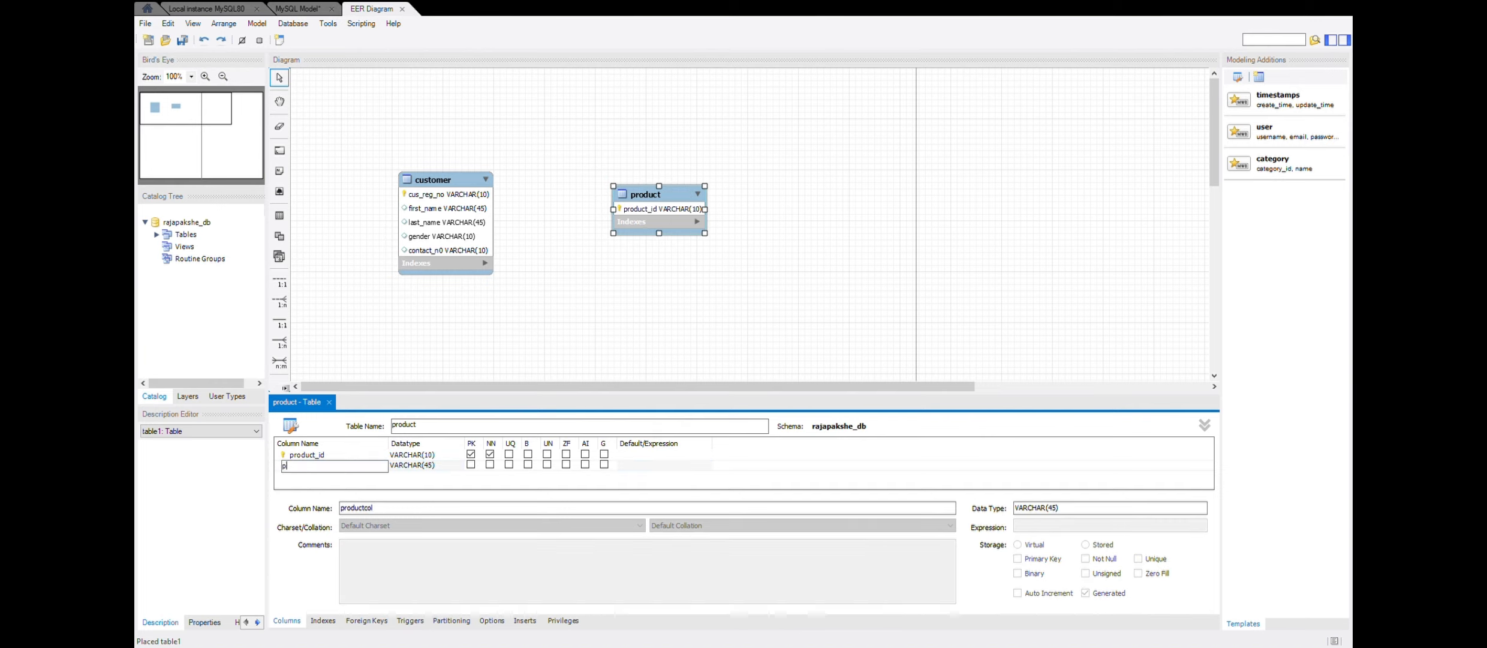
type("roduct_name")
left_click(602, 328)
left_click_drag(640, 178, 639, 176)
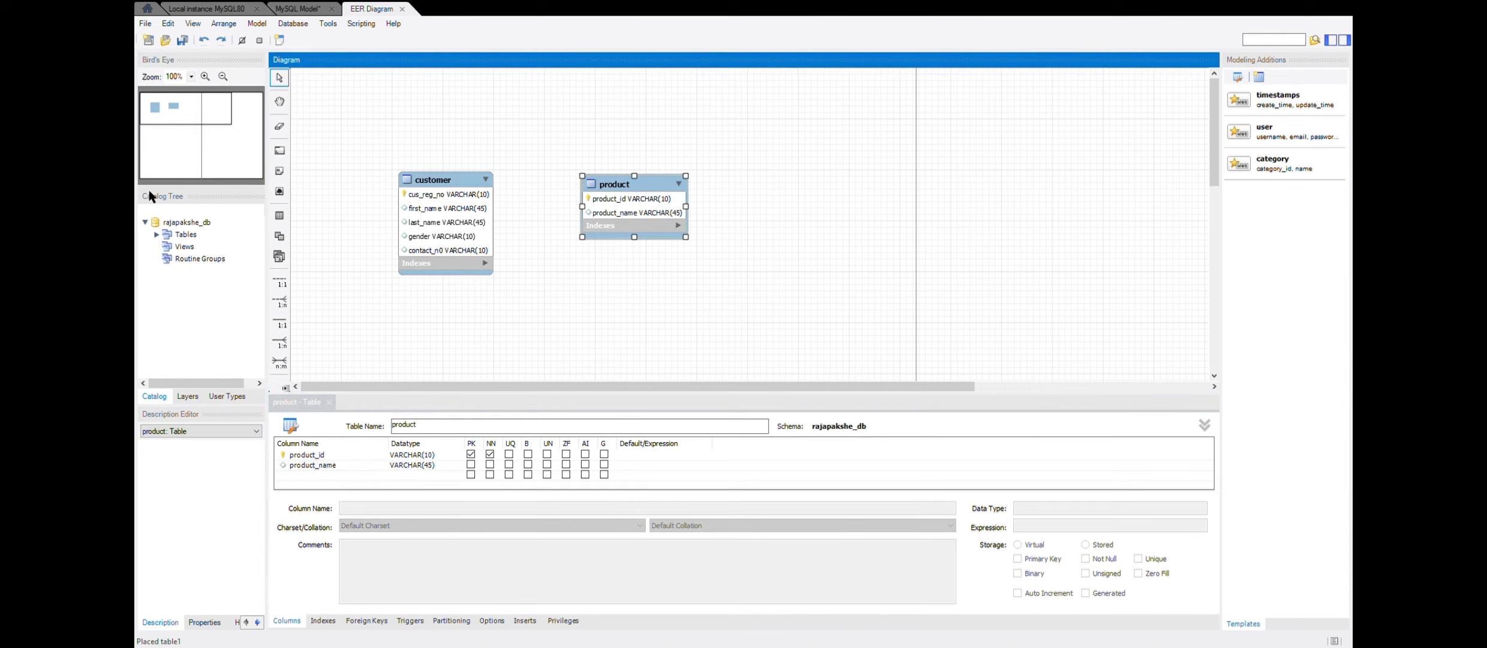
- Place a third table on the far side of the product table and name it brand
key("t")
left_click(783, 199)
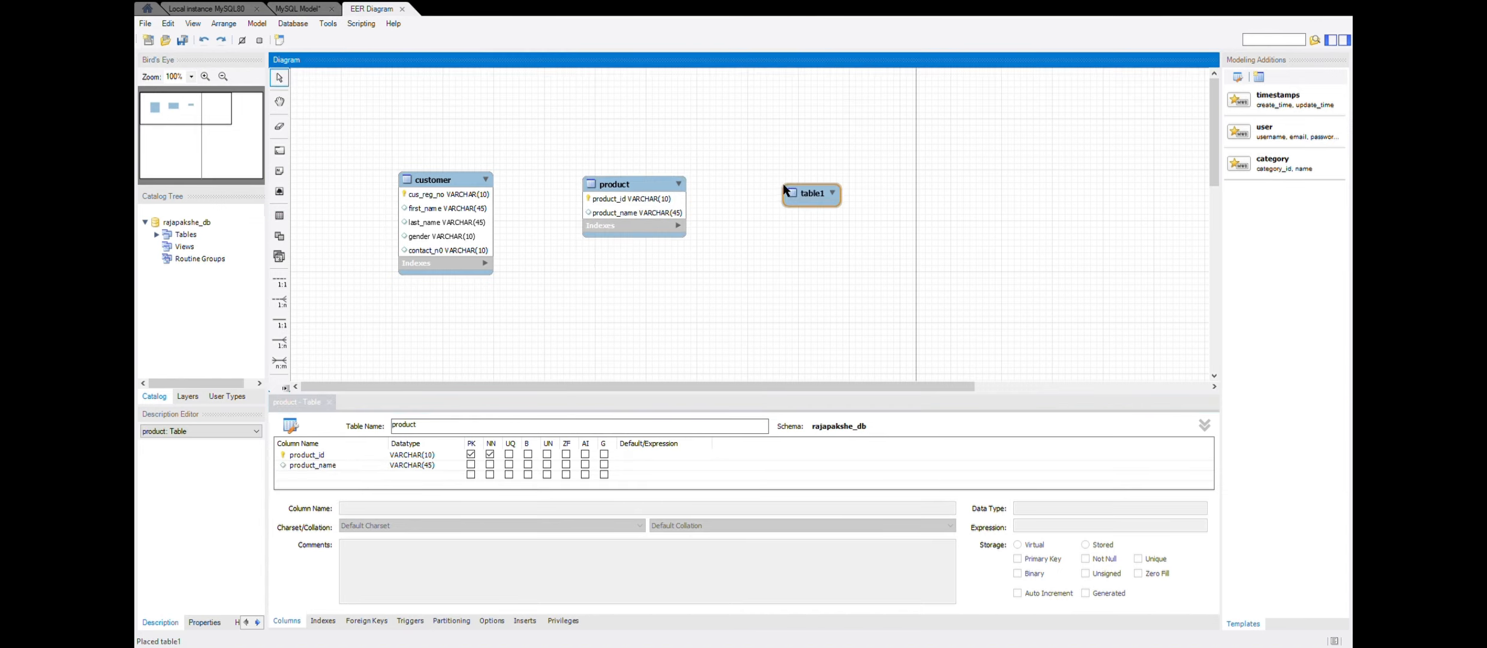
left_click(580, 428)
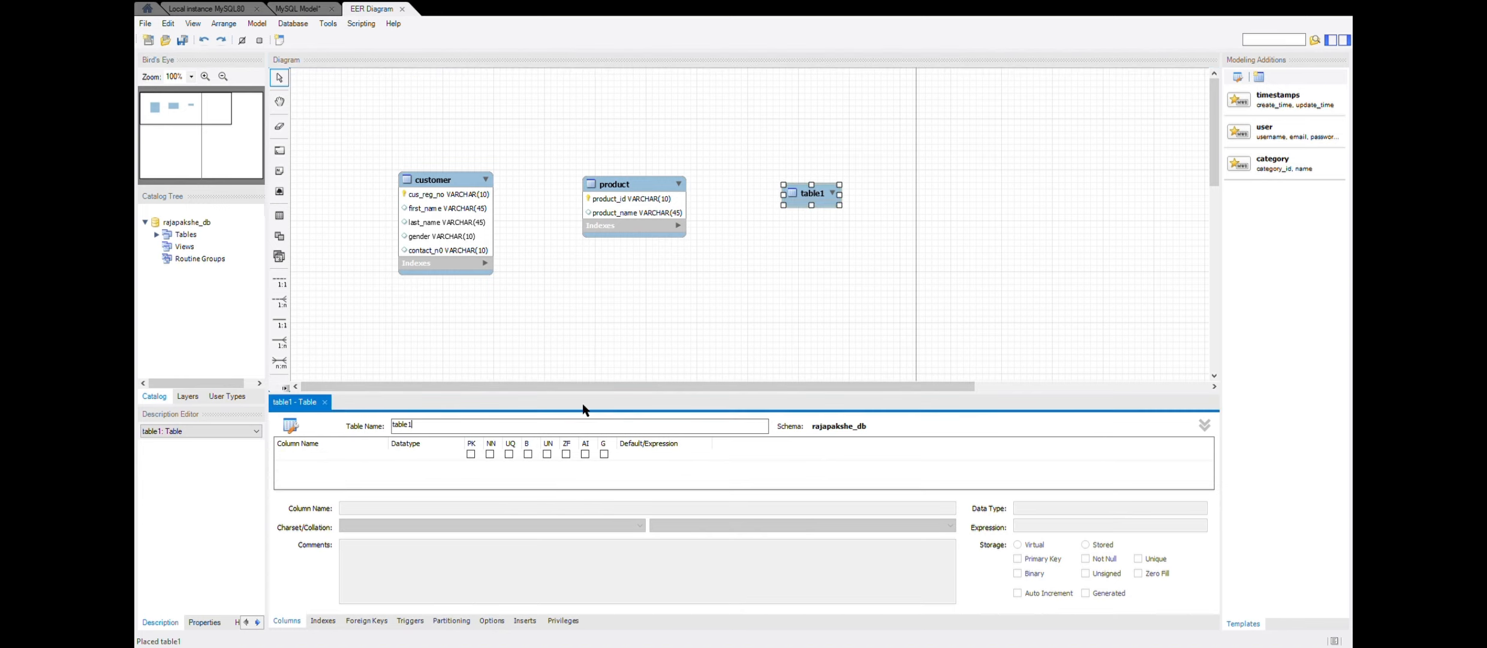
key("BackSpace")
key("BackSpace")
key("BackSpace")
key("BackSpace")
key("BackSpace")
type("brand")
- Add the primary key column brand_id to the brand table with datatype VARCHAR(10)
left_click(340, 455)
type("b")
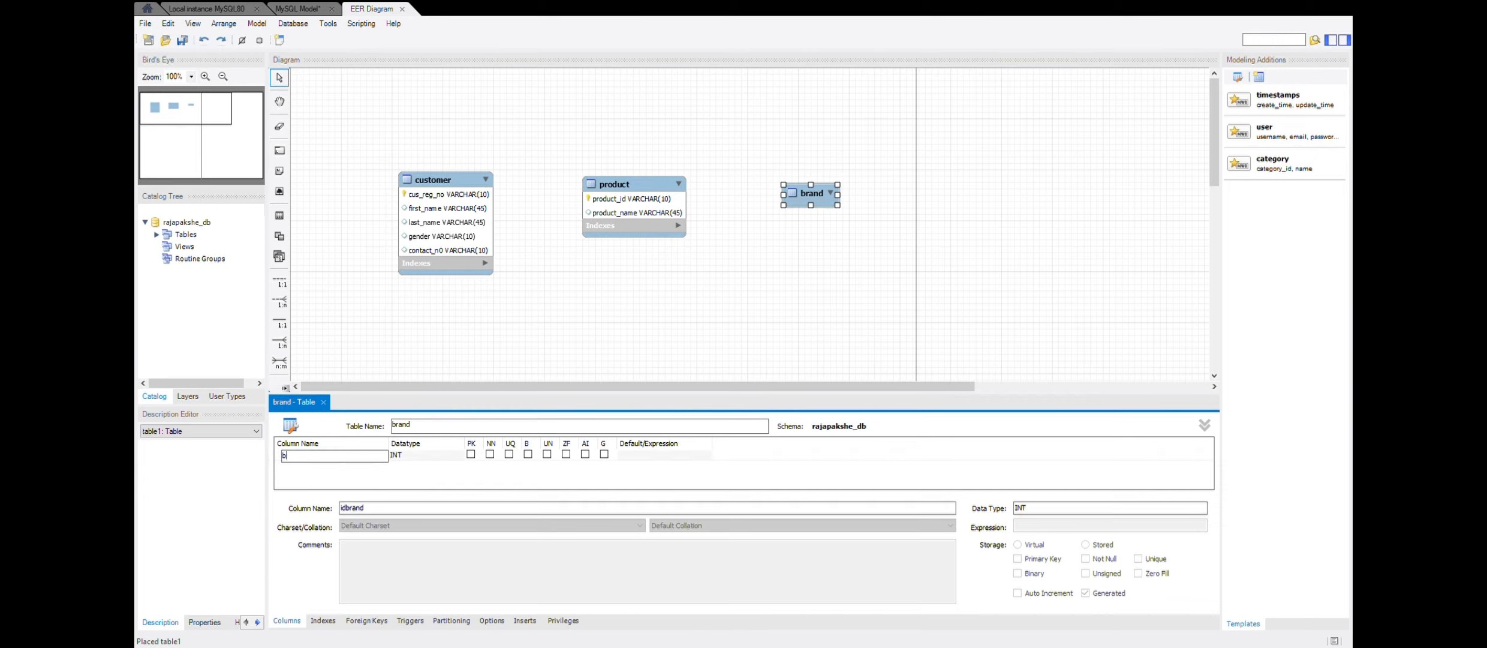
type("rand_id")
left_click(451, 450)
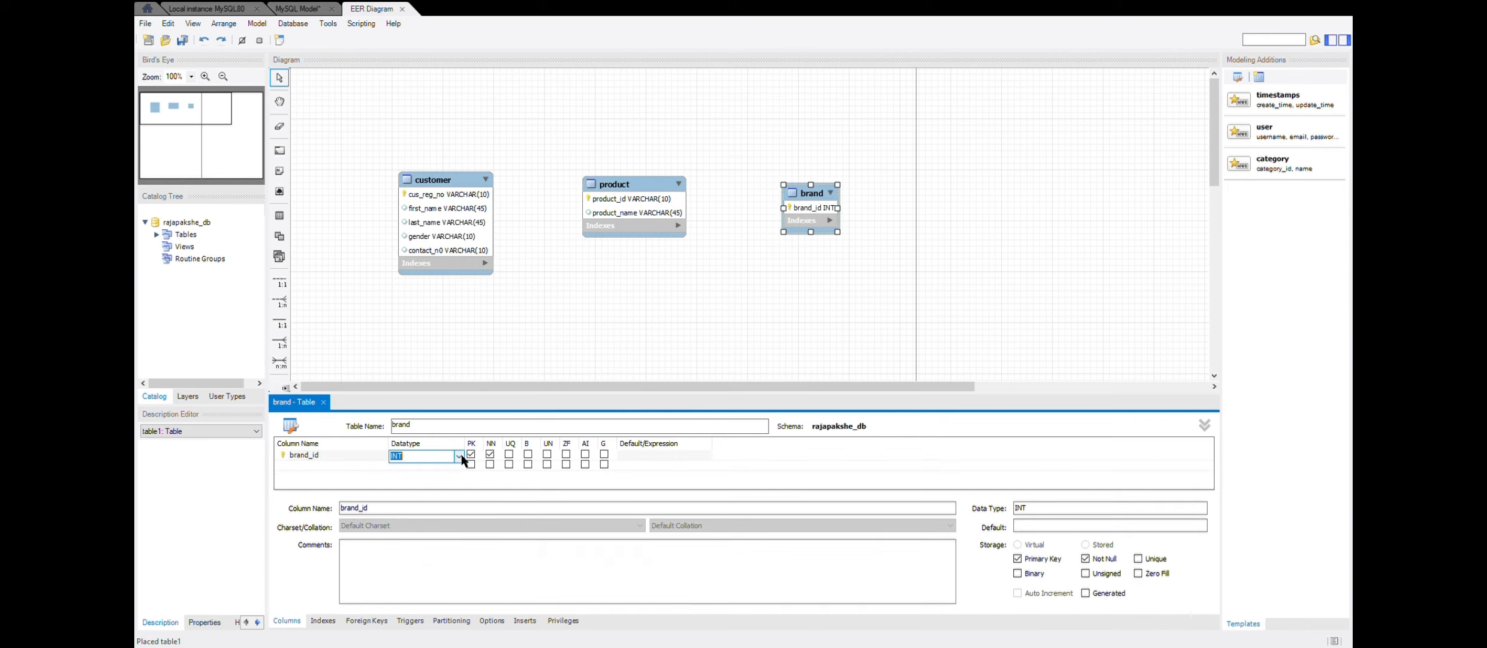
type("VARCHAR()")
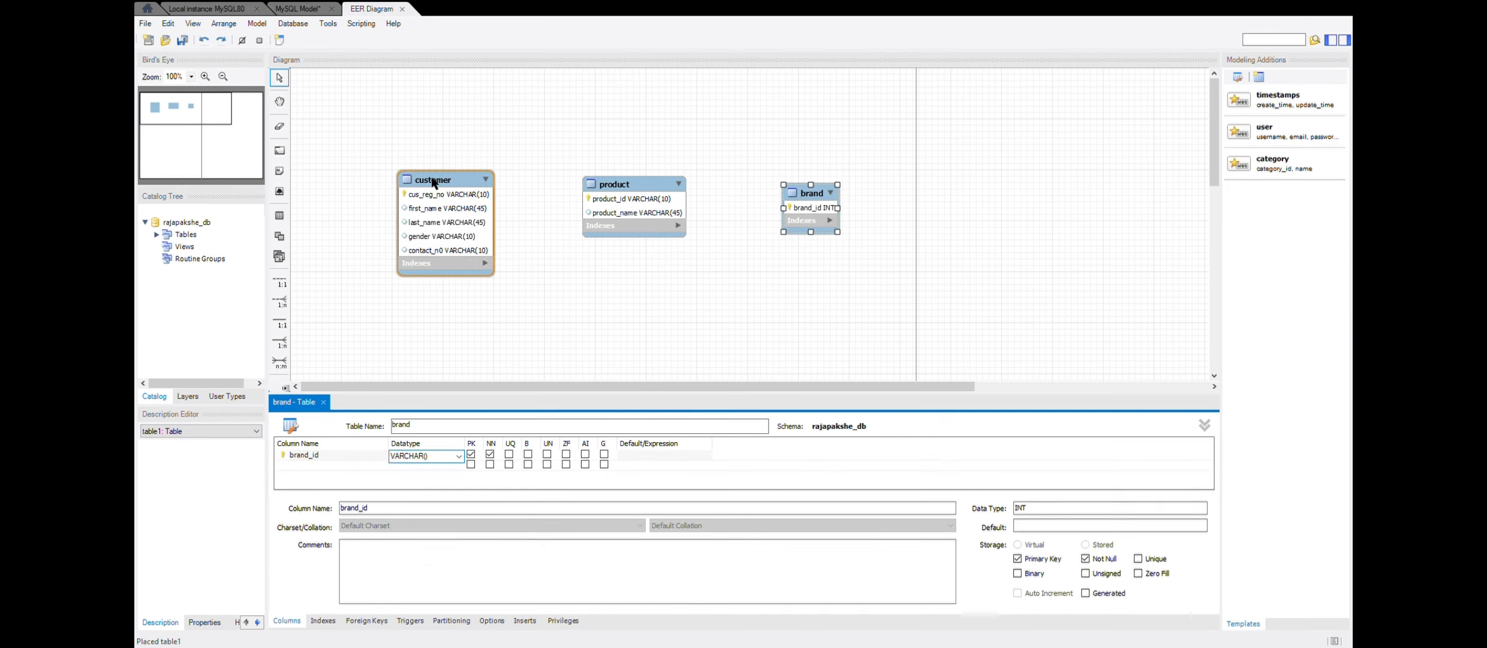
type("10")
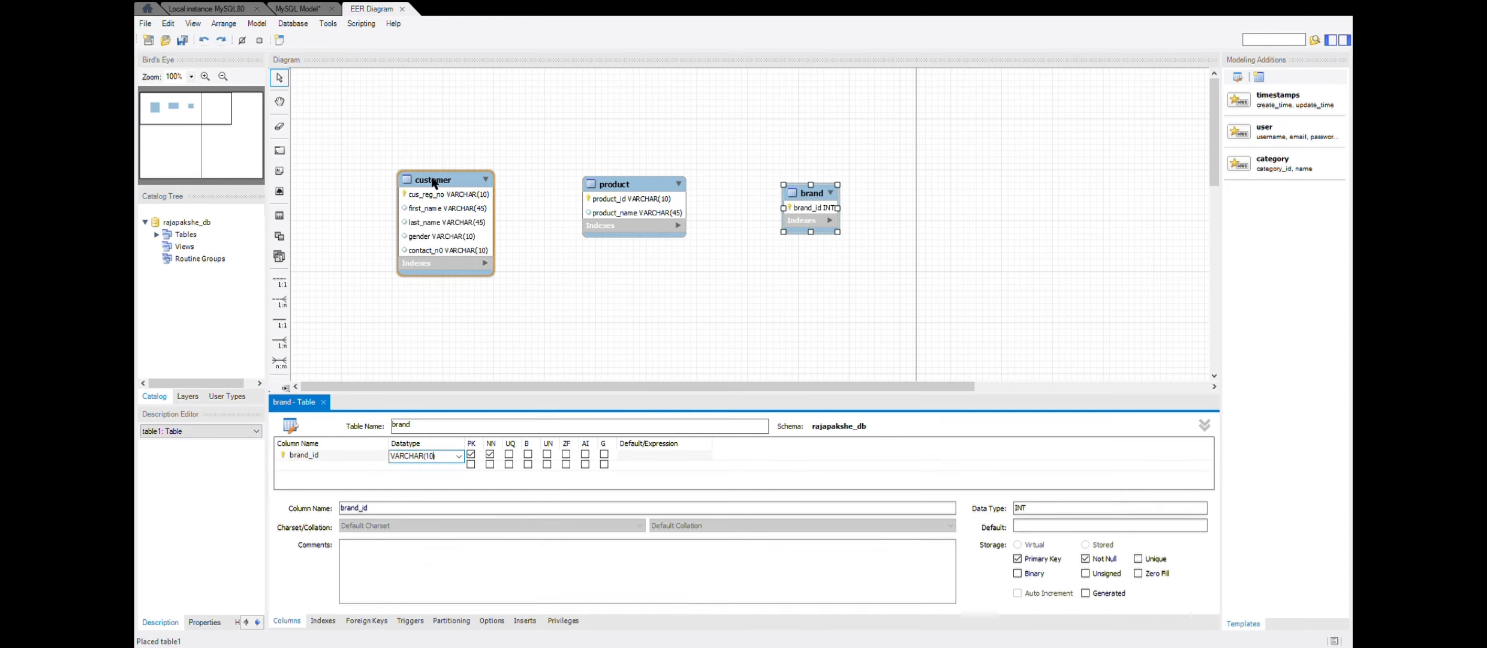
- Add a brand_name column with datatype VARCHAR(45) to the brand table
left_click(351, 465)
type("brand")
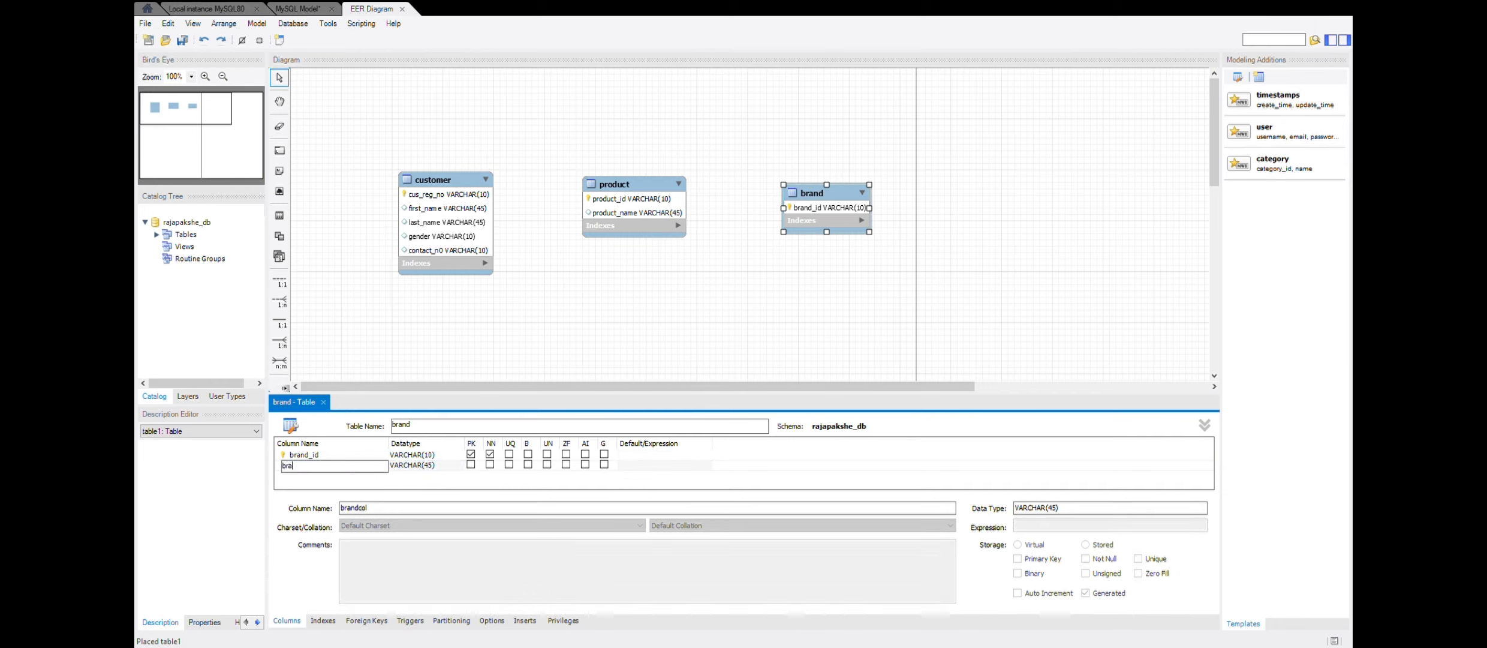
type("_name")
left_click(903, 350)
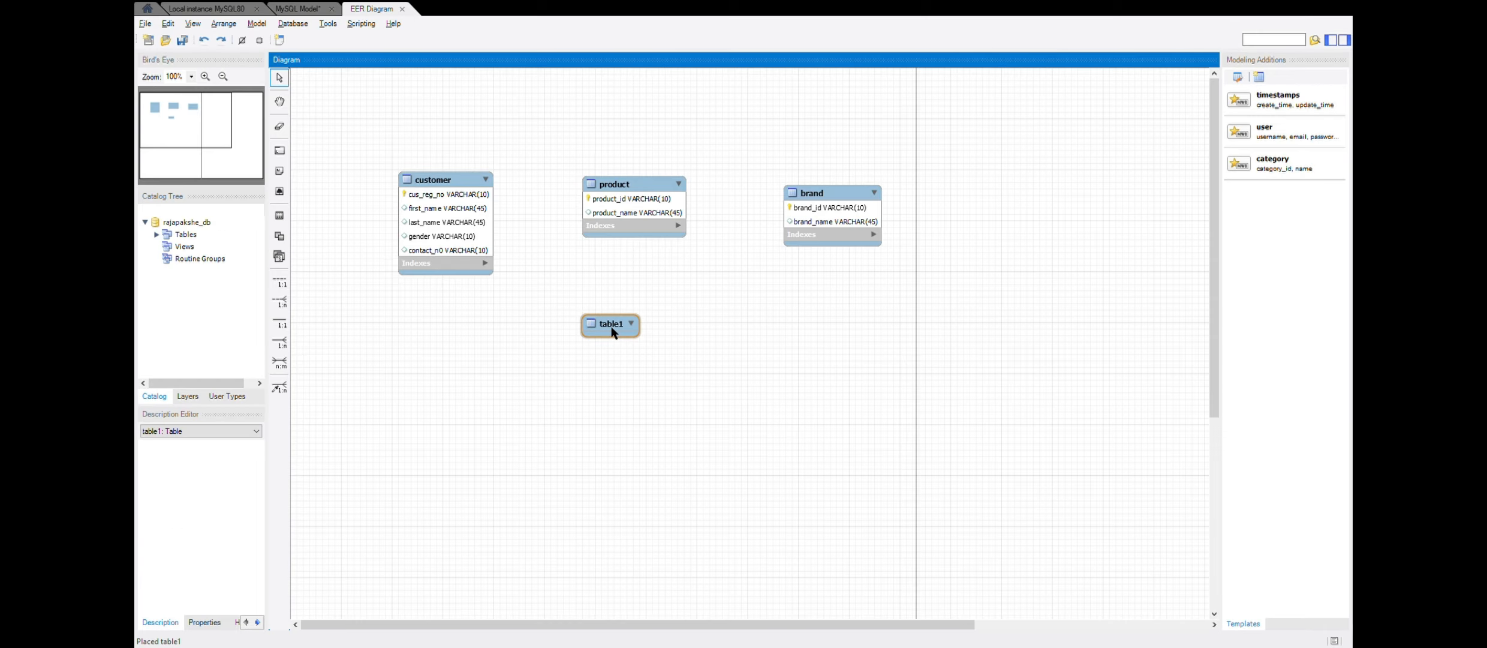
- Move the new fourth table directly beneath the product table and name it purchase
left_click_drag(612, 328, 636, 280)
double_click(637, 279)
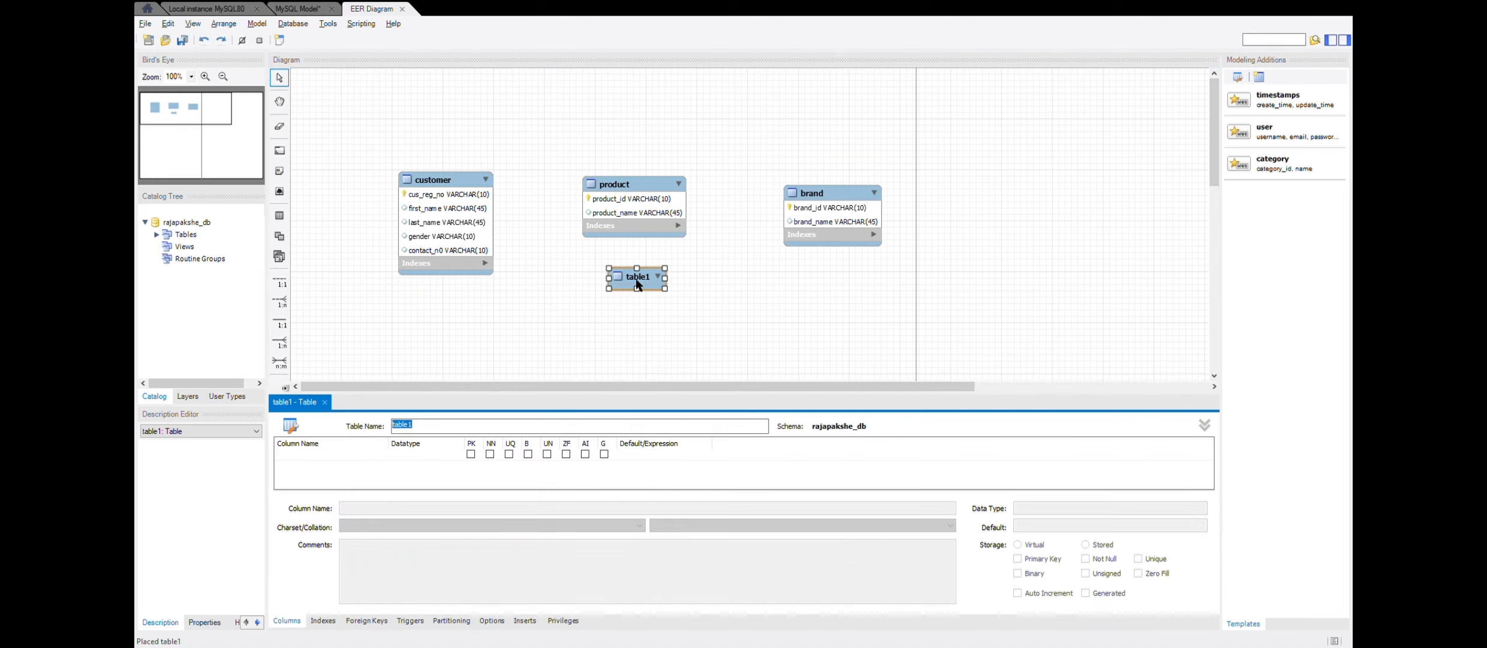
type("purchase")
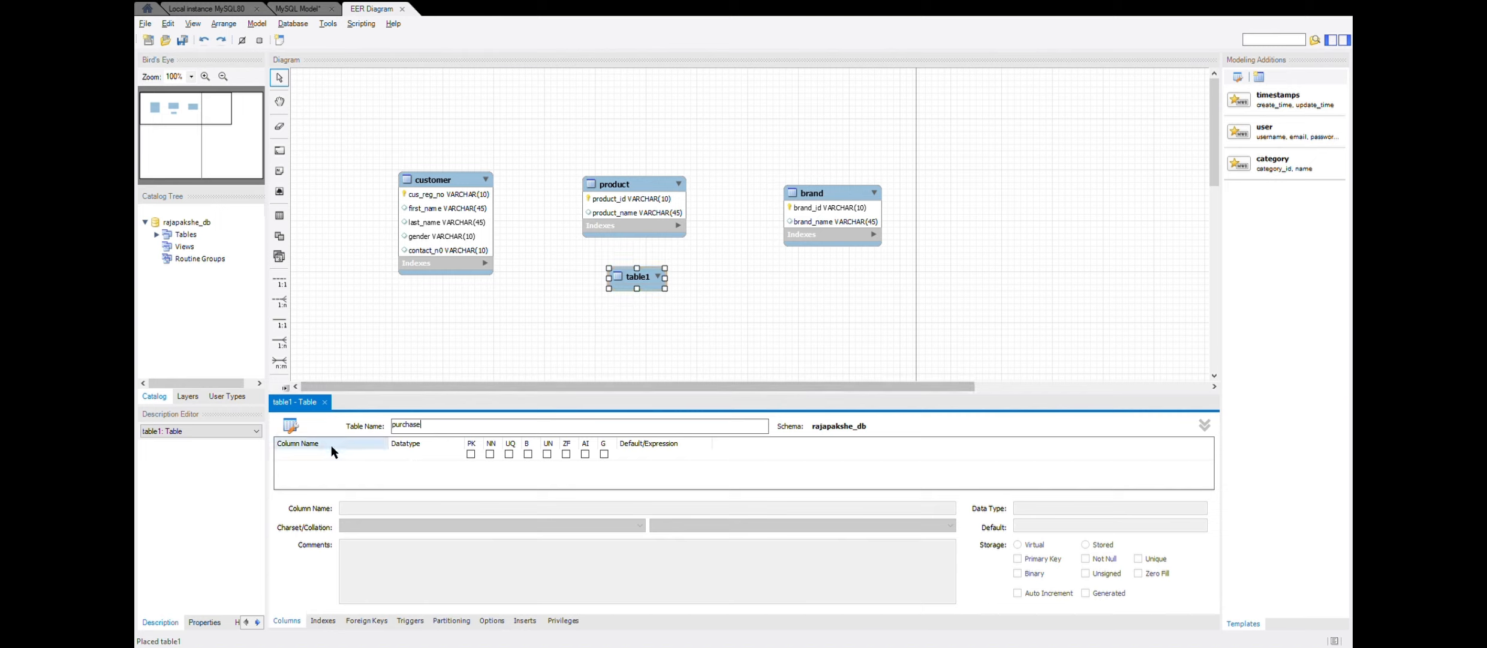
- Add the primary key column purchase_id to the purchase table with datatype VARCHAR(10) and close the table editor
double_click(330, 455)
type("purchase_id")
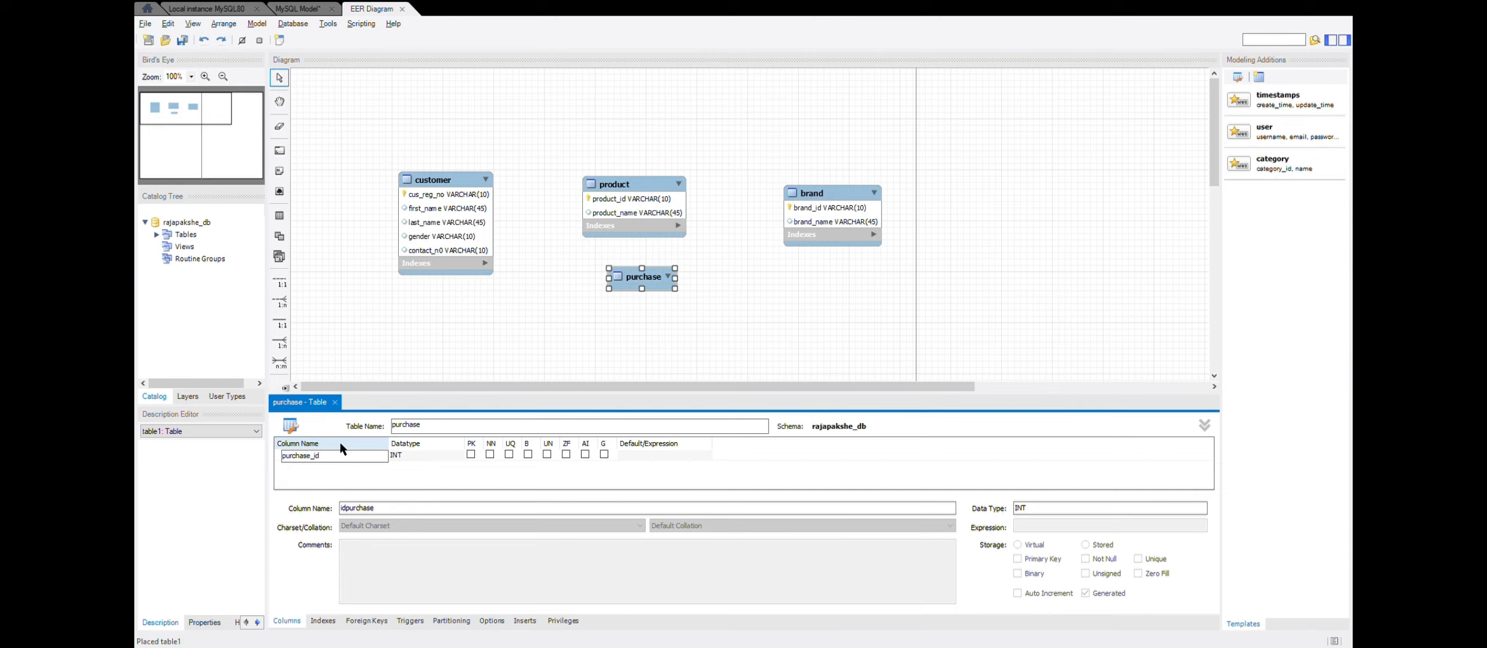
key("Return")
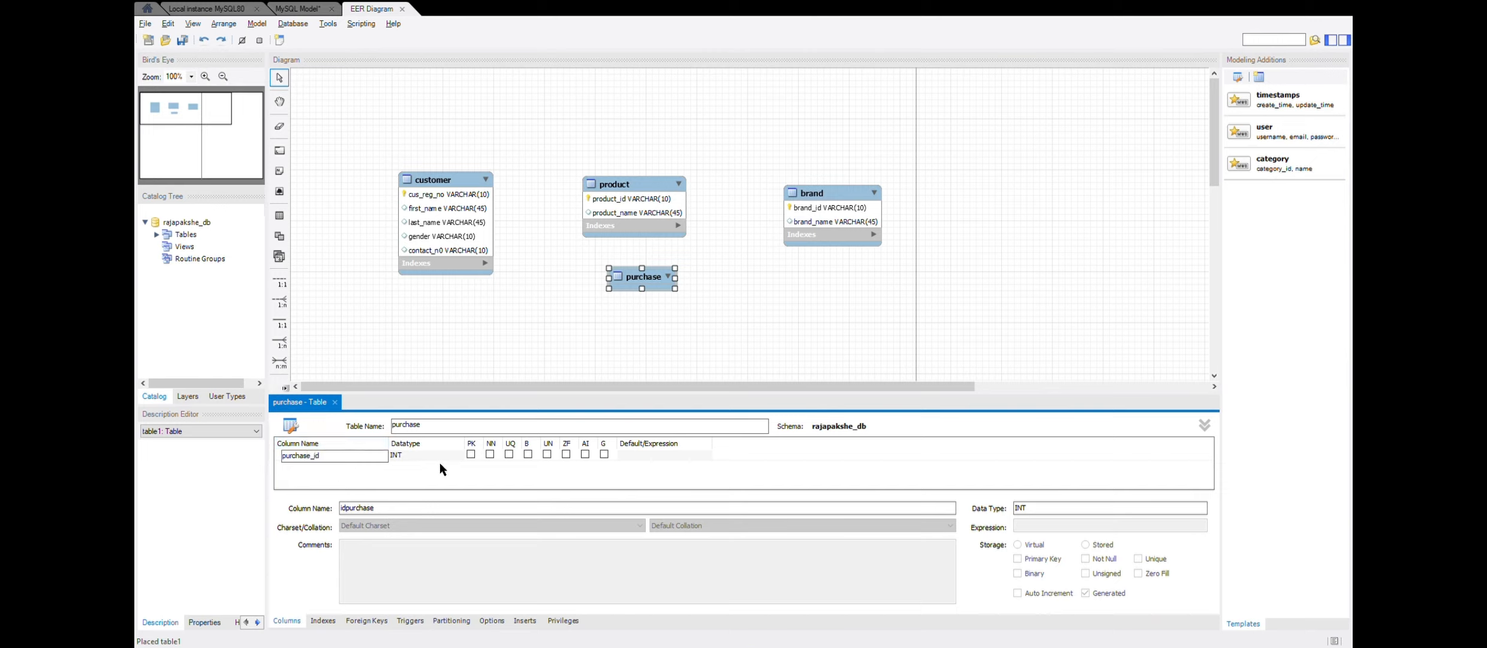
left_click(445, 456)
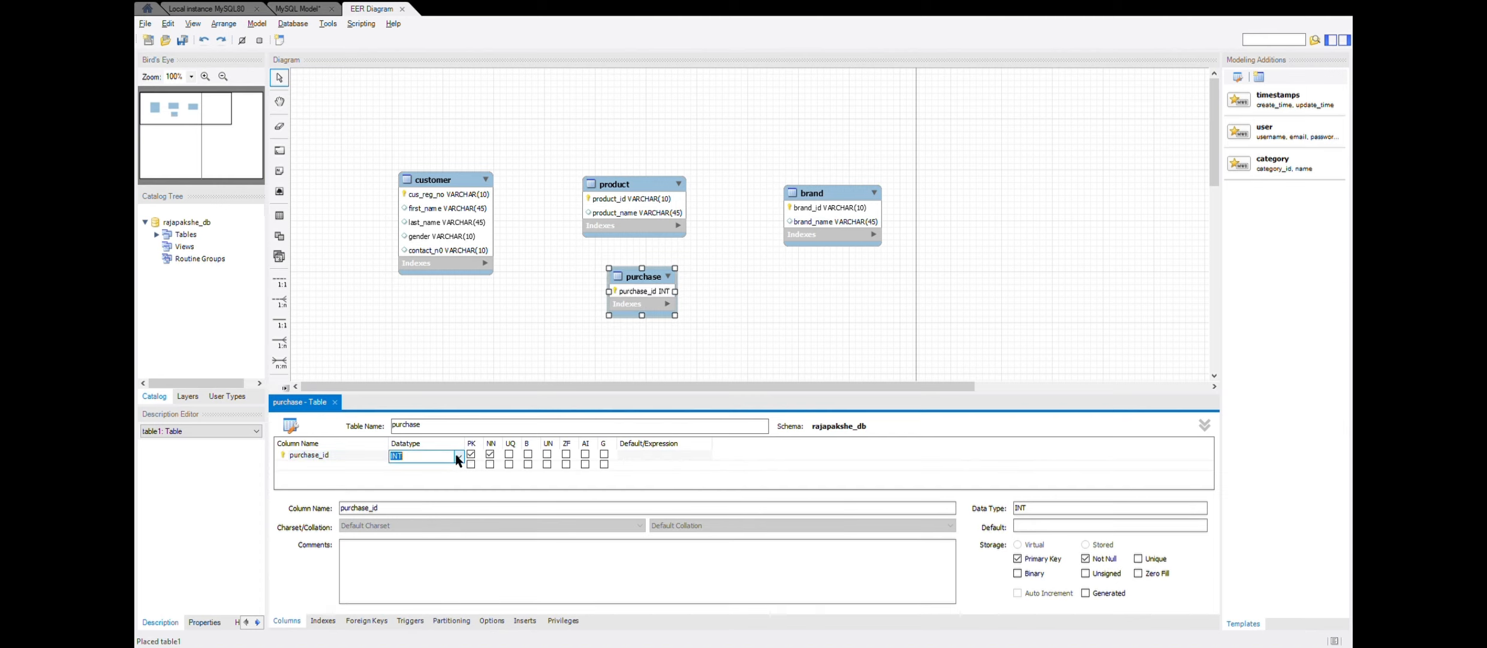
type("VARCHAR()")
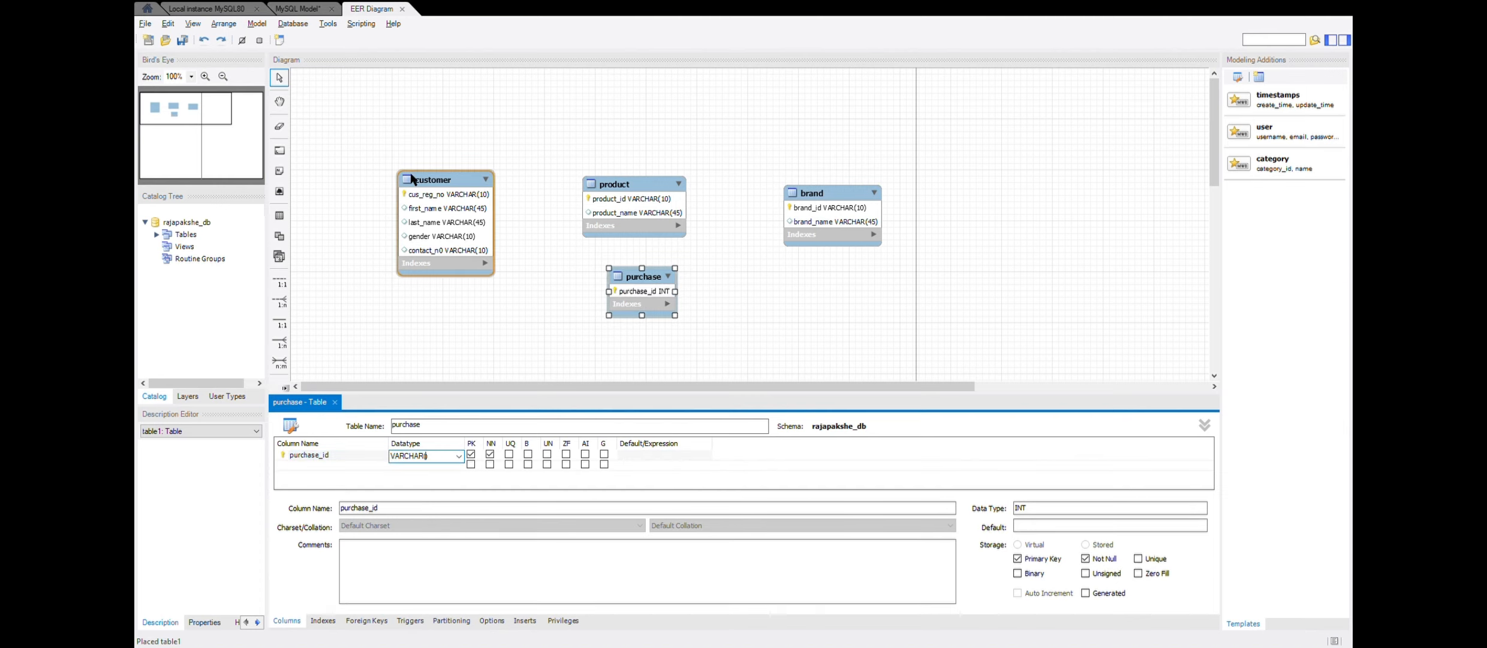
type("10")
left_click(524, 278)
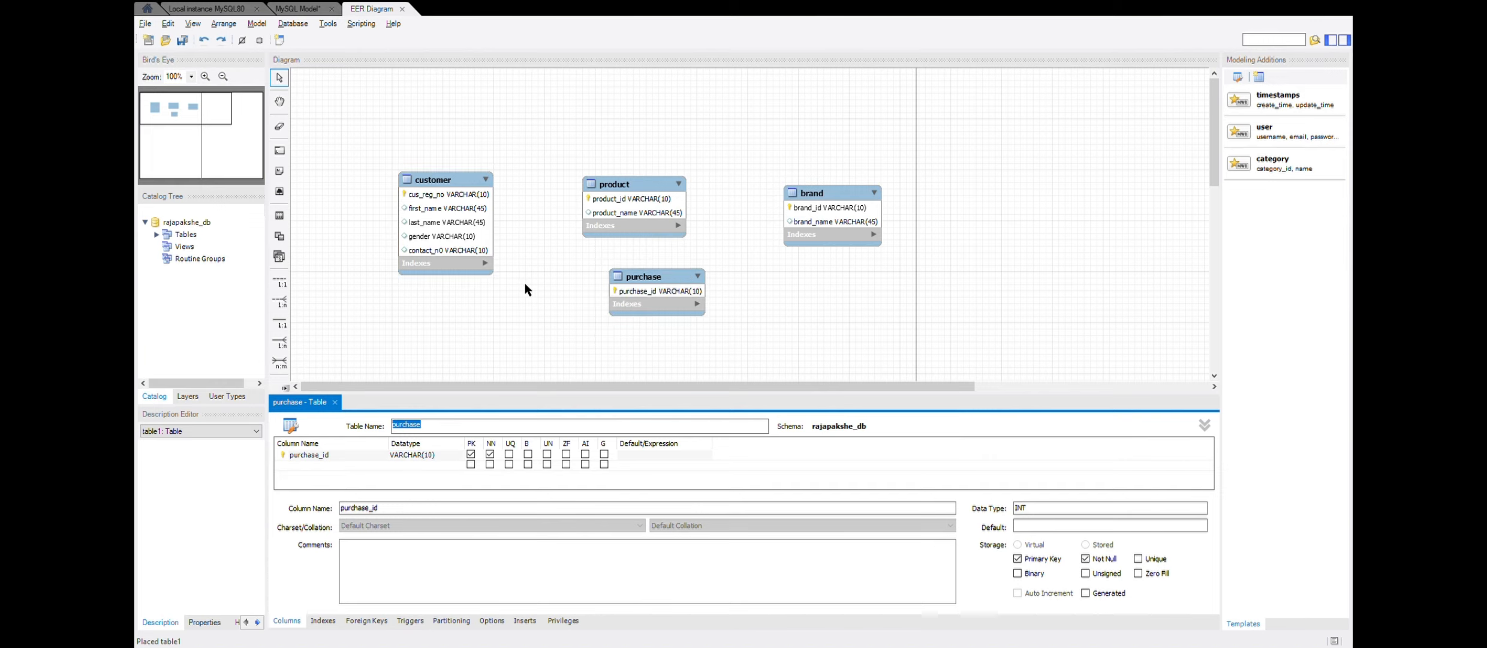
left_click(335, 402)
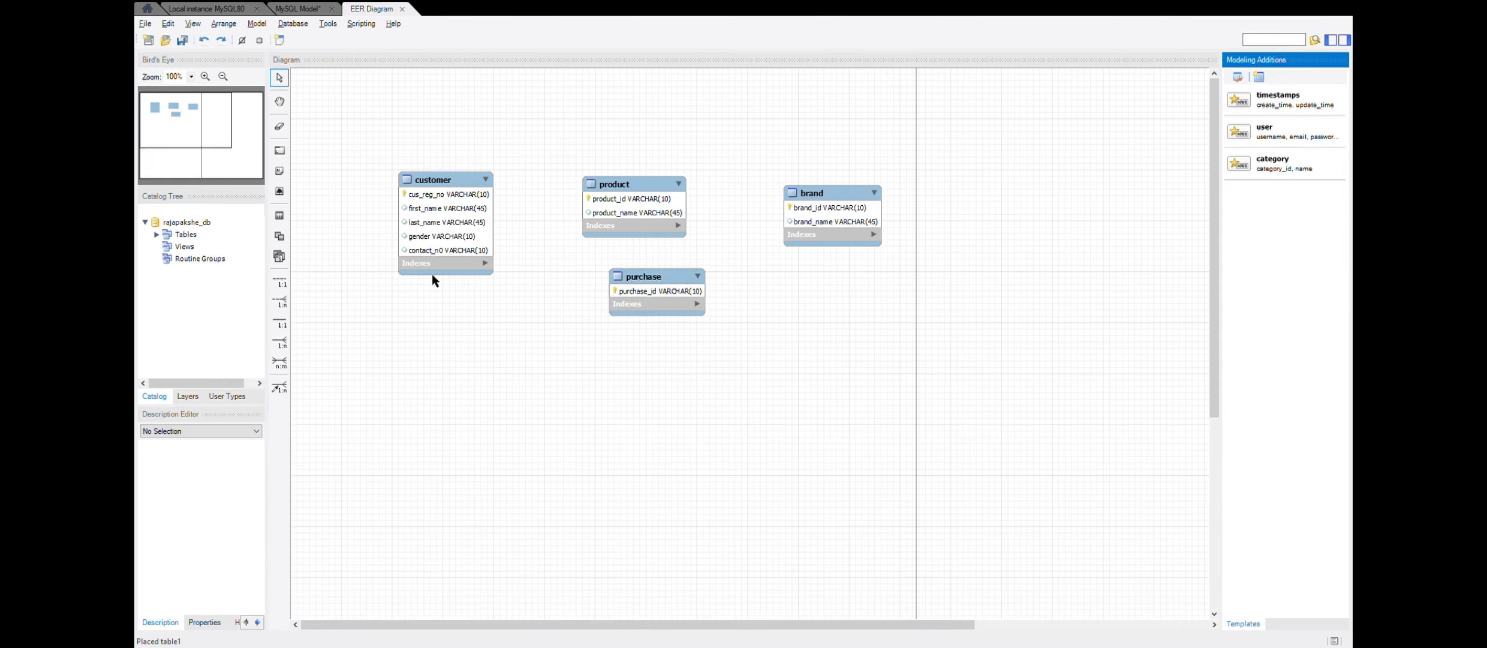
- Try a non-identifying one-to-many relationship with brand receiving the foreign key from product, and undo it
left_click(279, 301)
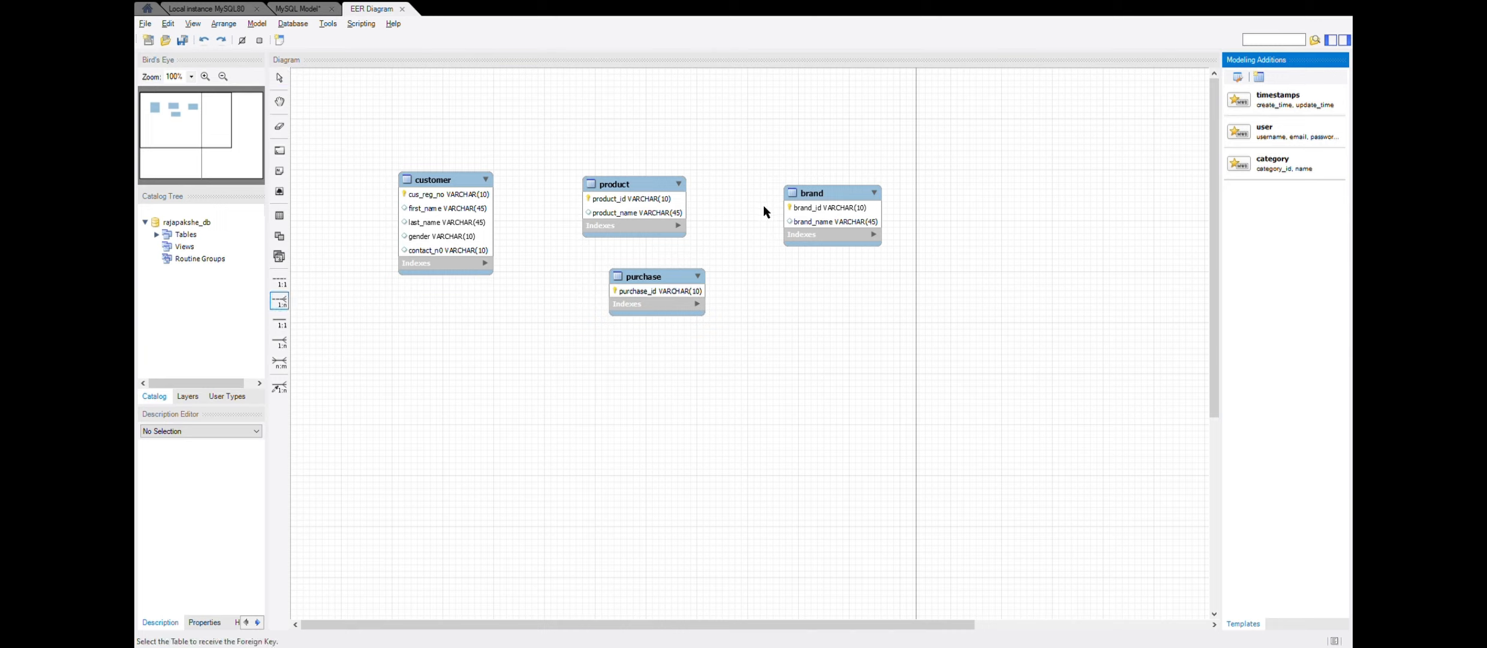
left_click(815, 217)
left_click(654, 212)
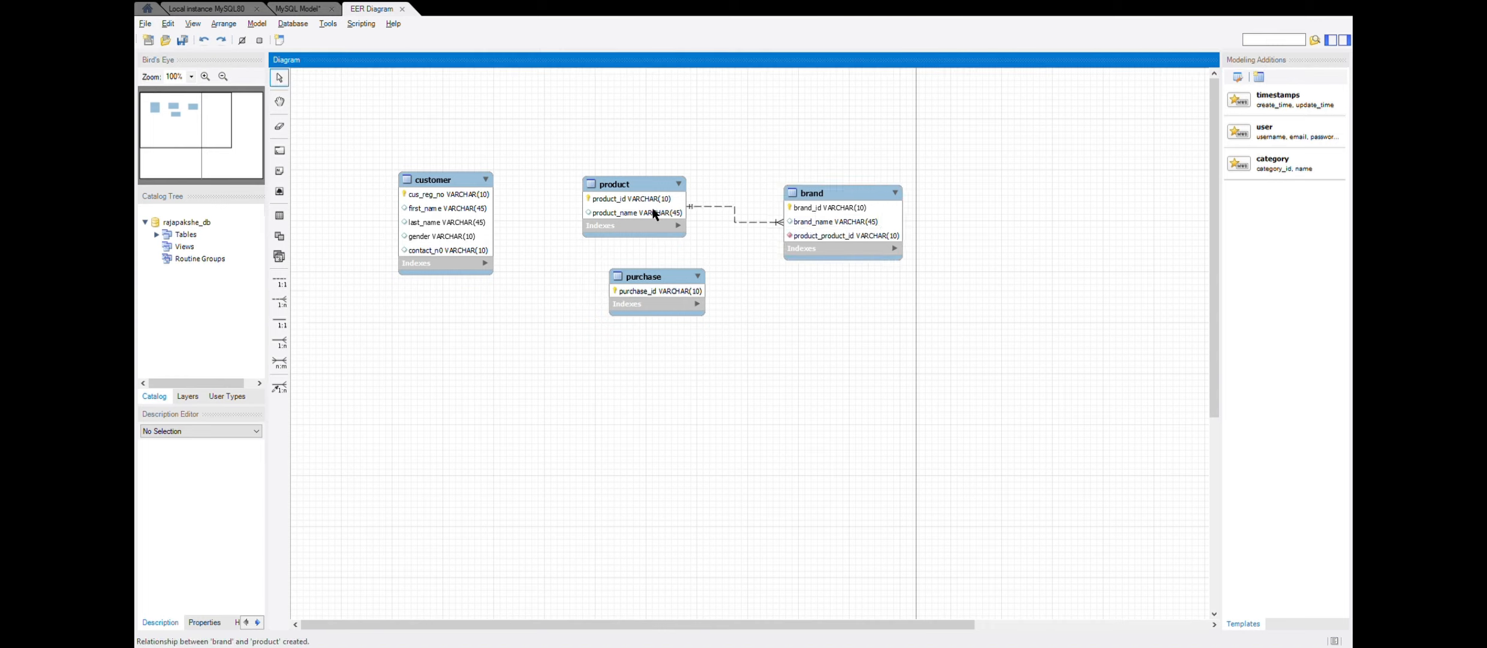
key("ctrl+z")
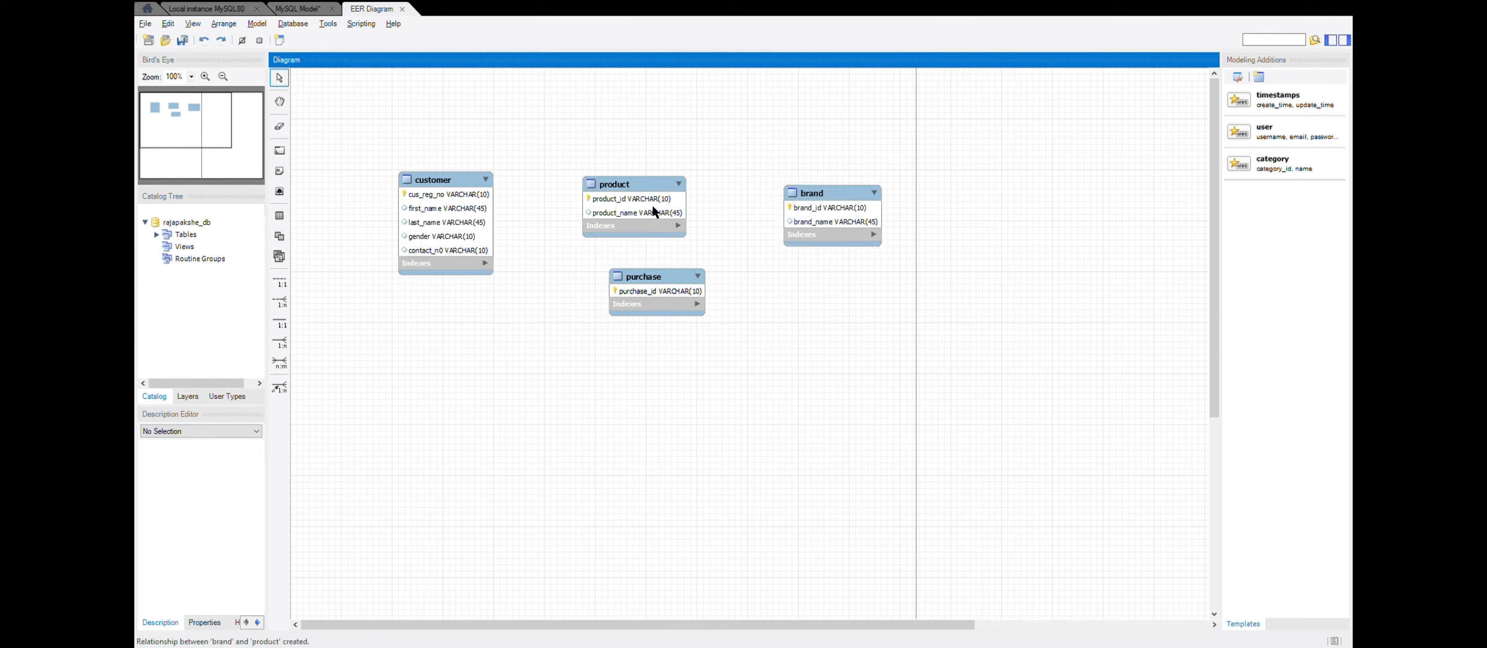
- Create a non-identifying one-to-many relationship with product receiving the foreign key and brand as the referenced table
left_click(279, 301)
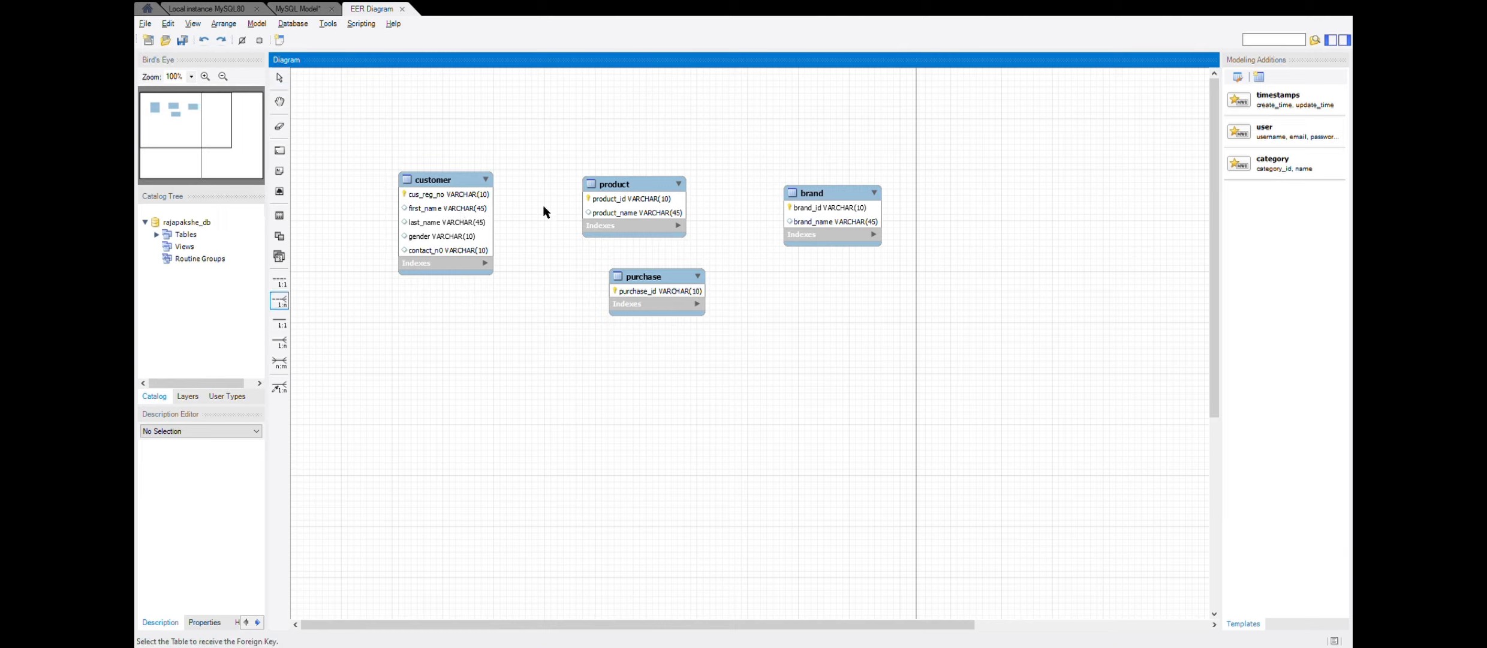
left_click(678, 197)
left_click(845, 222)
- Rename the product table's foreign key column to brand_id and close the table editor
double_click(625, 222)
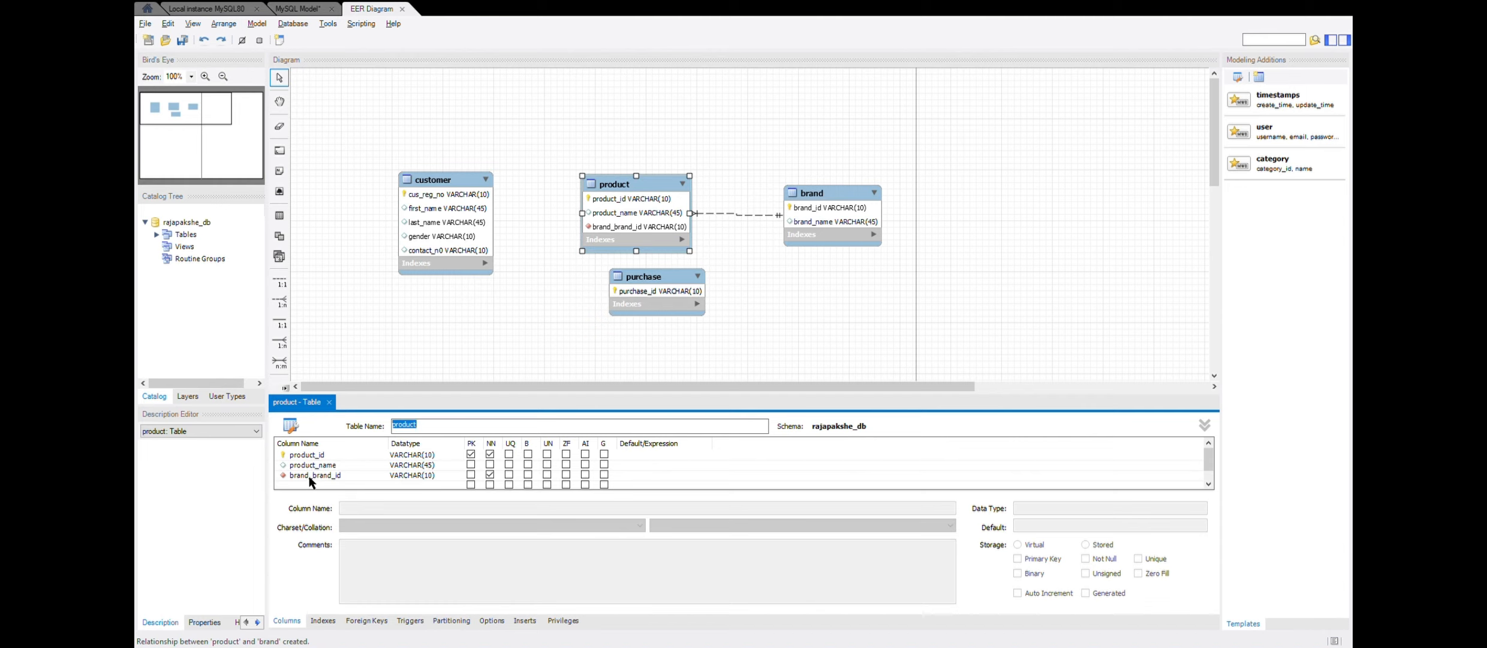
left_click(313, 475)
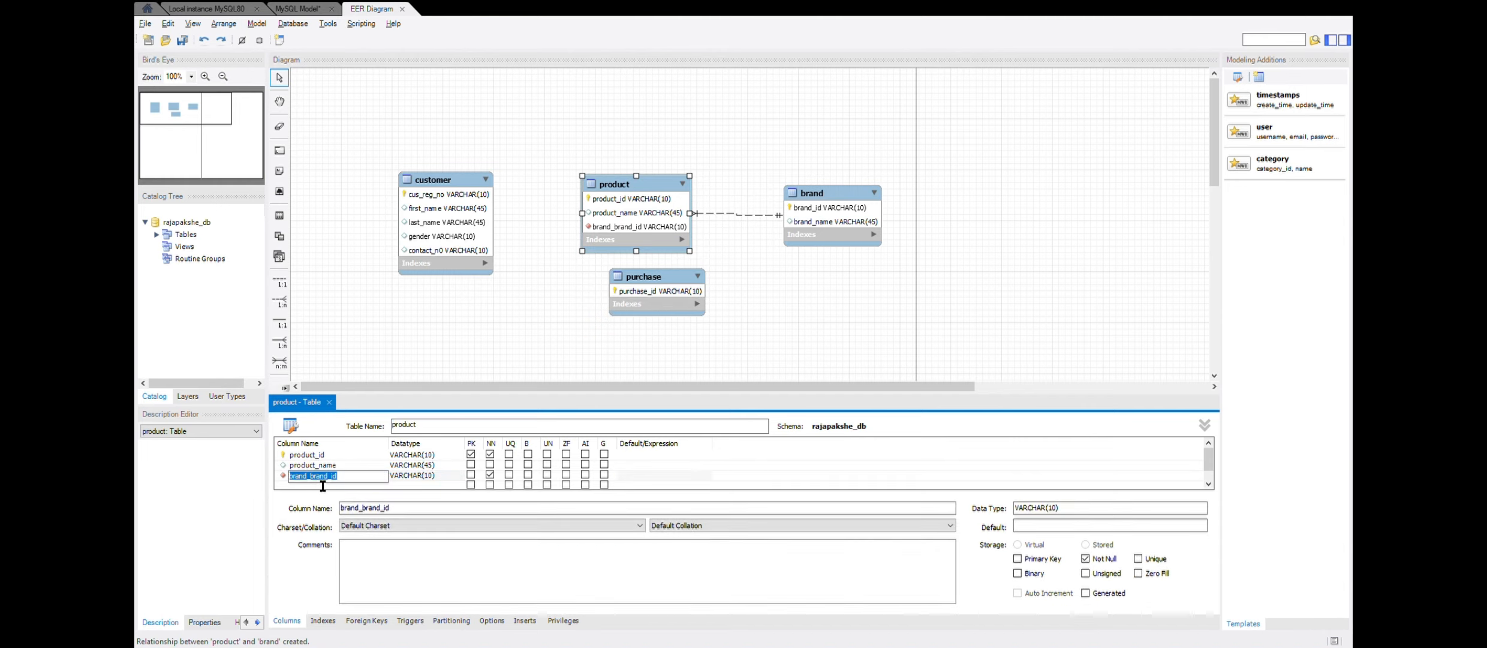
left_click(312, 475)
key("BackSpace")
key("BackSpace")
key("BackSpace")
key("BackSpace")
key("BackSpace")
key("BackSpace")
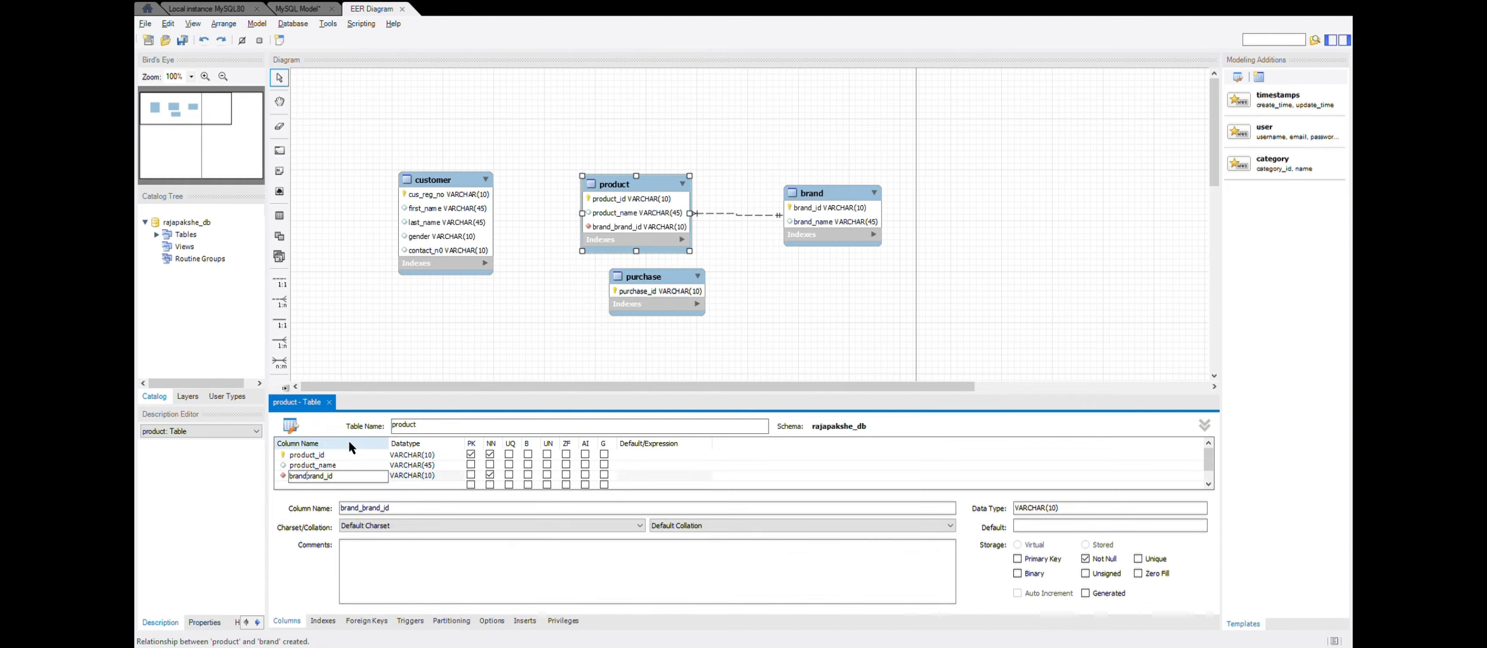
left_click(425, 362)
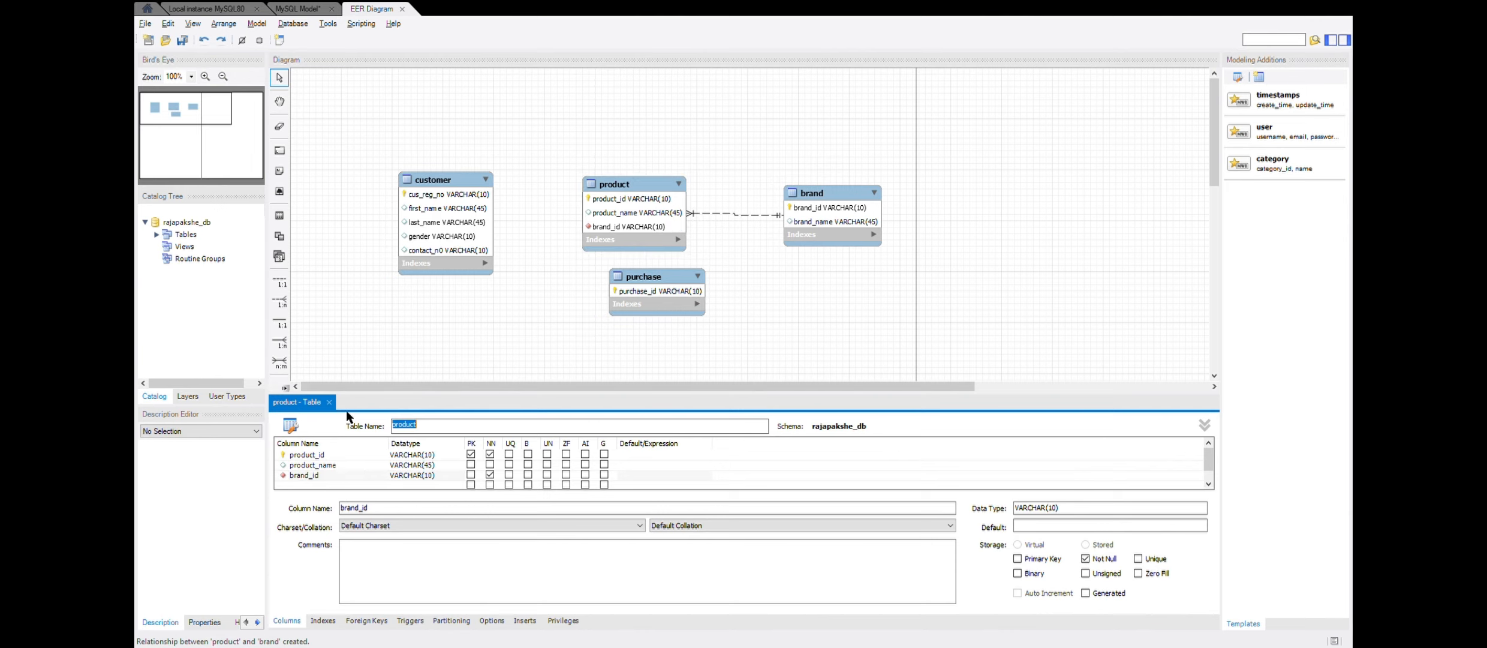
left_click(329, 403)
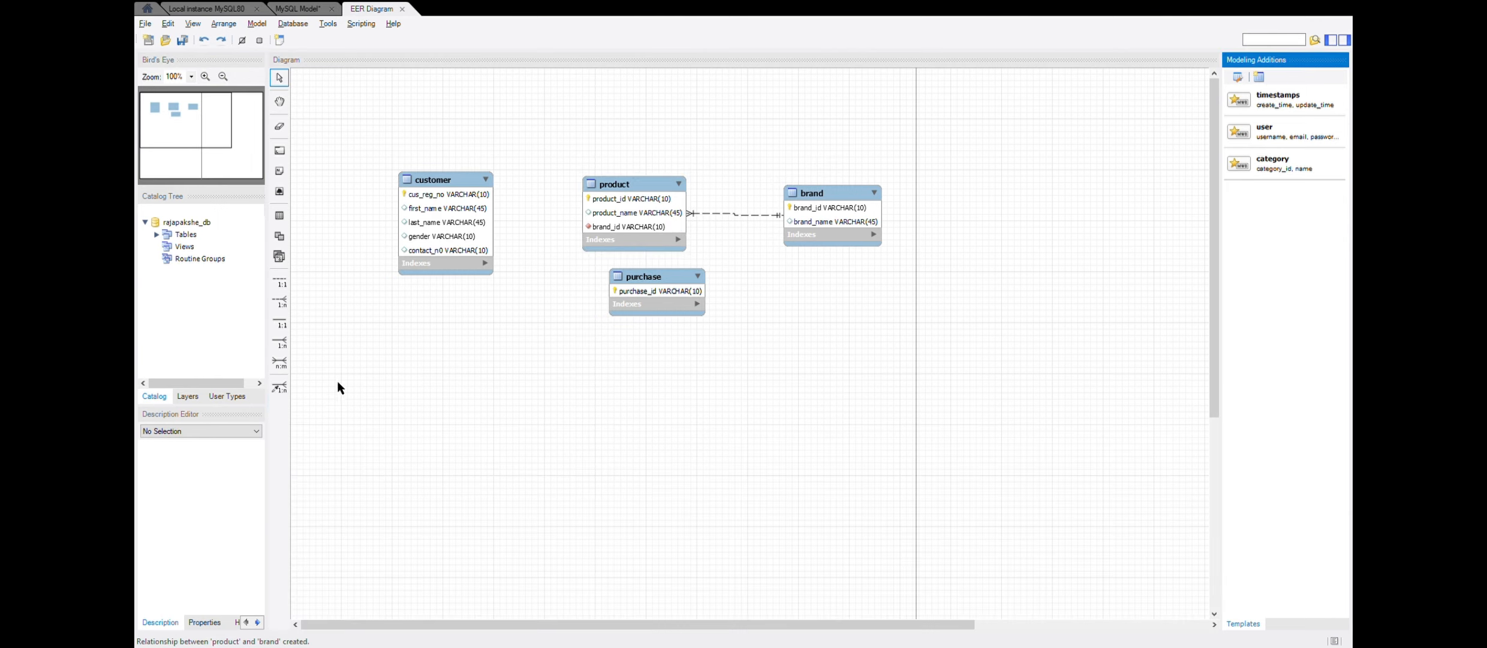
- Create a non-identifying one-to-many relationship with purchase receiving the foreign key and customer as the referenced table
left_click(280, 301)
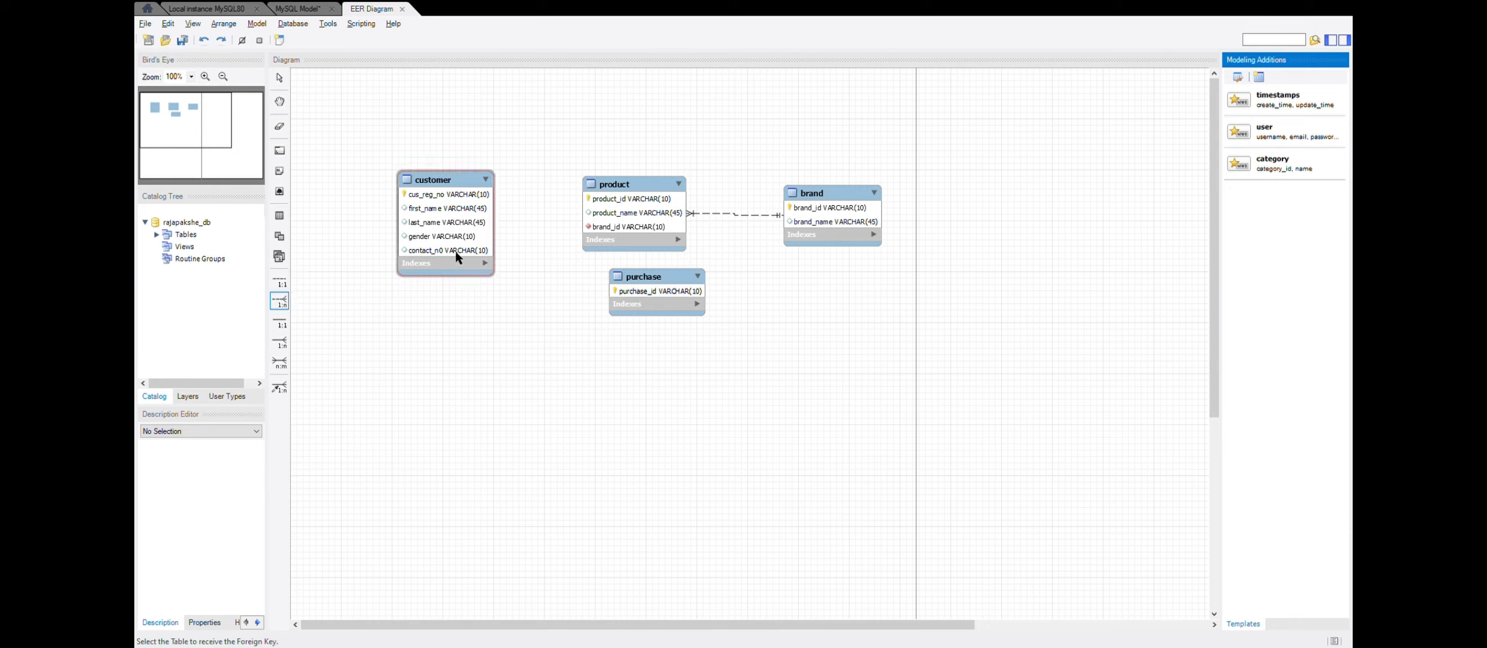
left_click(646, 288)
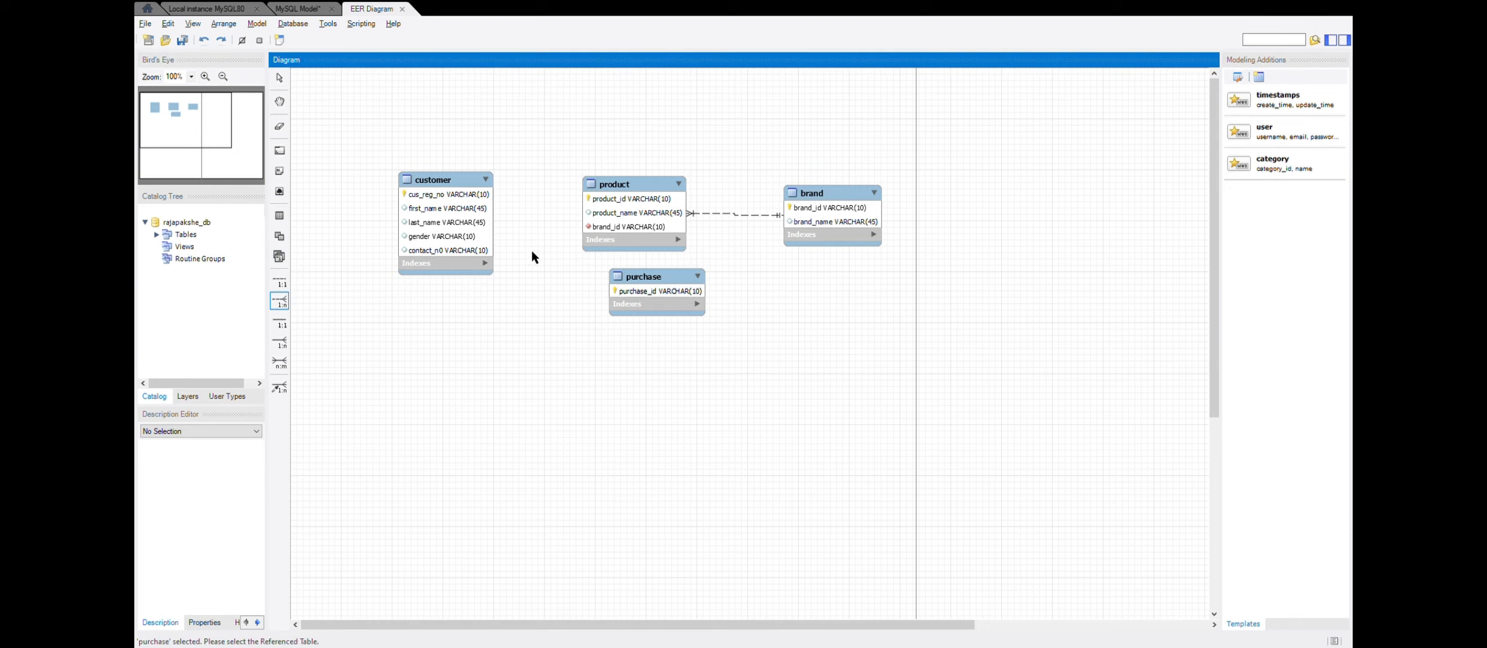
left_click(448, 230)
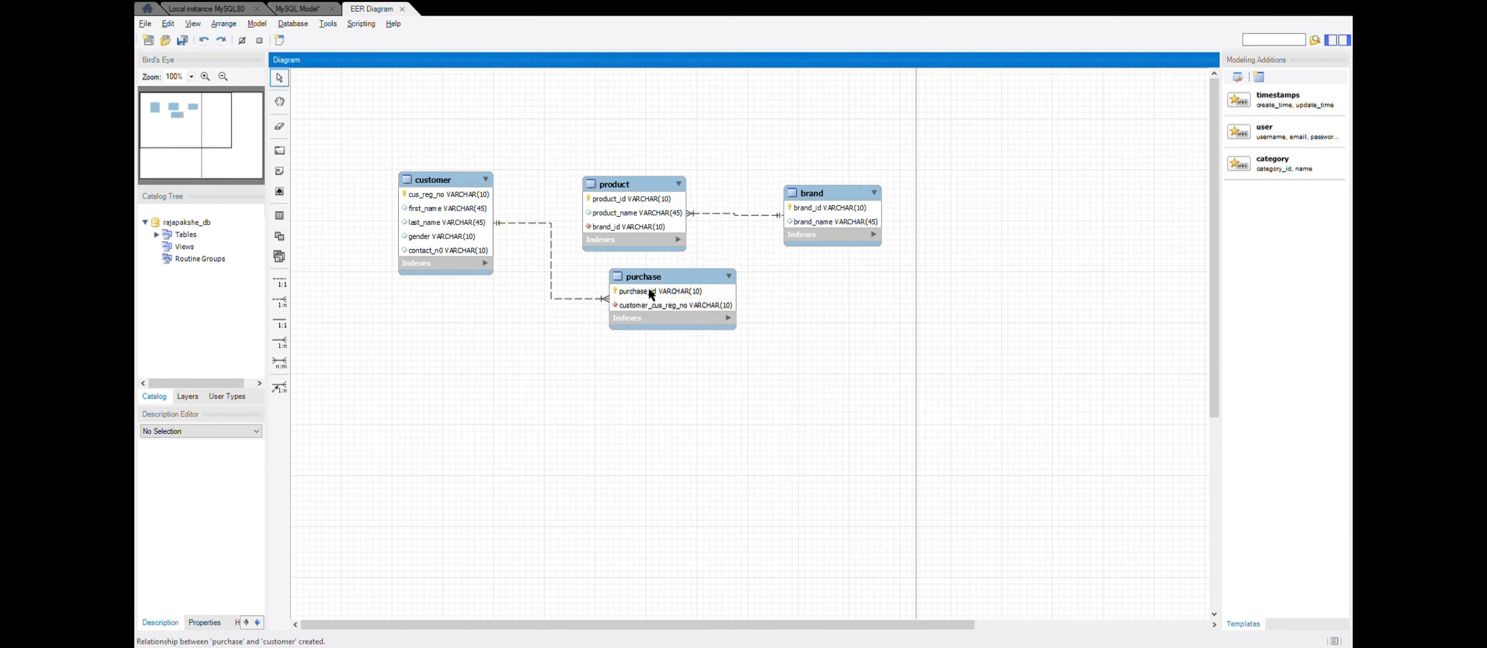
double_click(676, 303)
left_click(674, 298)
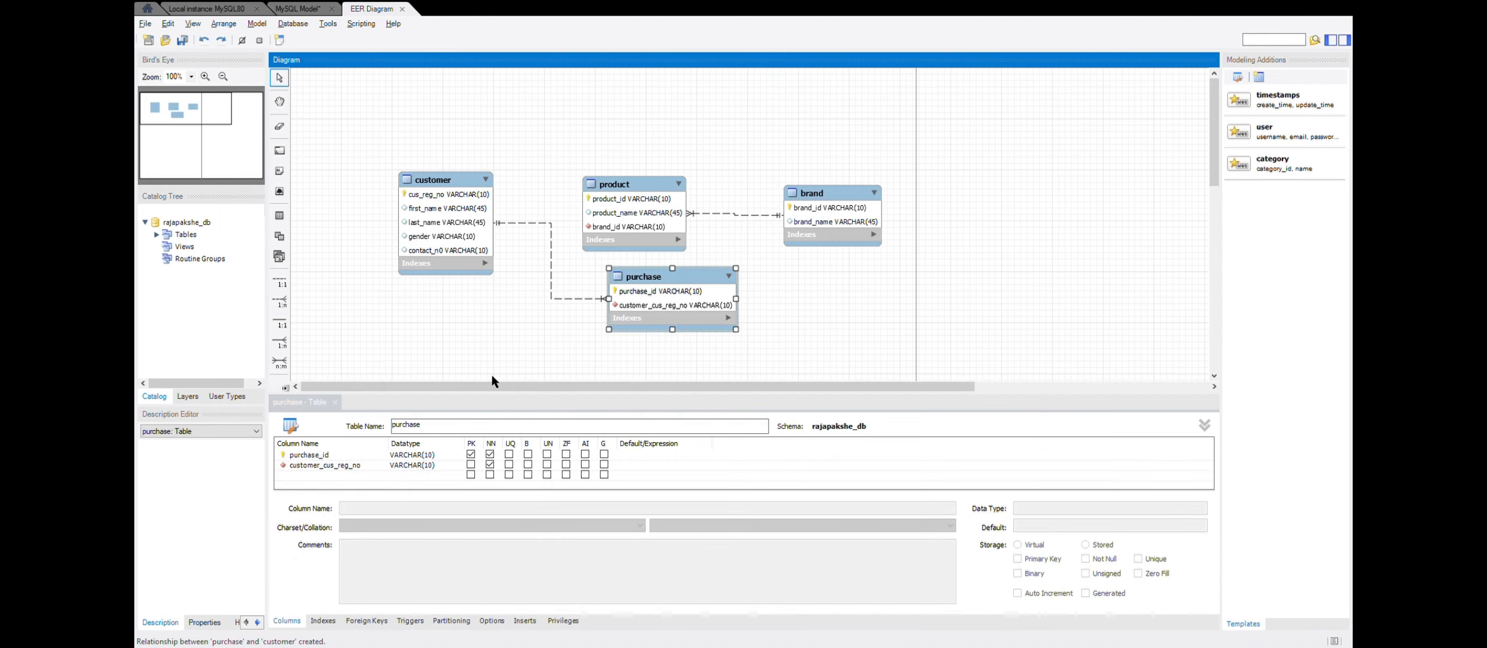
left_click(335, 402)
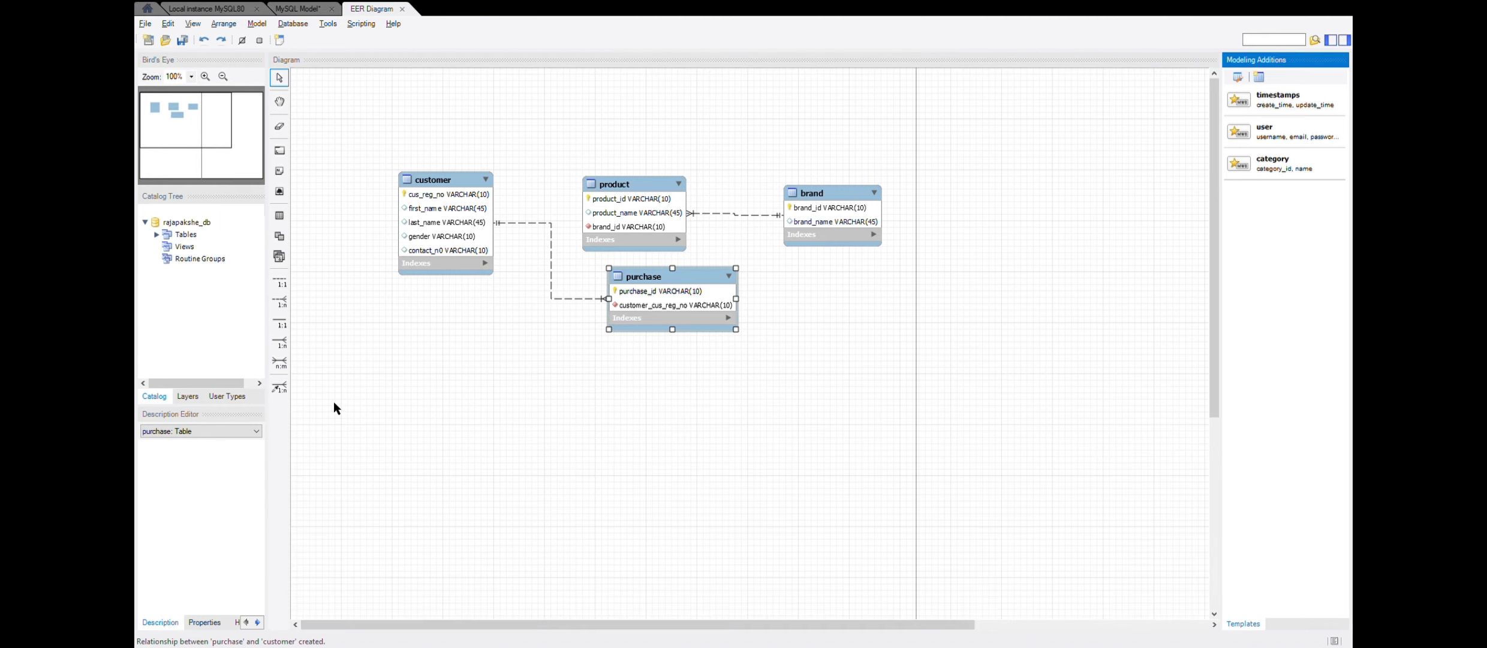
- Try a non-identifying one-to-many relationship with product receiving the foreign key from purchase, and undo it
left_click(279, 301)
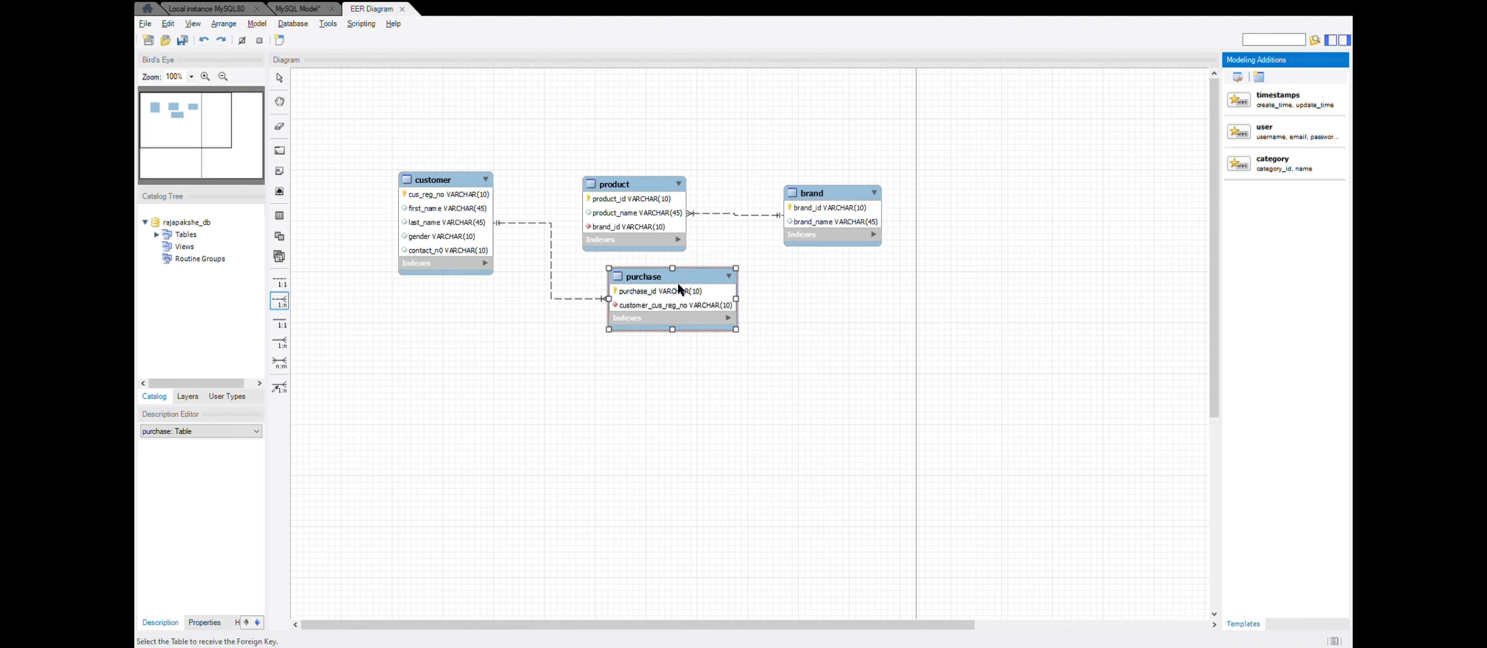
left_click(644, 230)
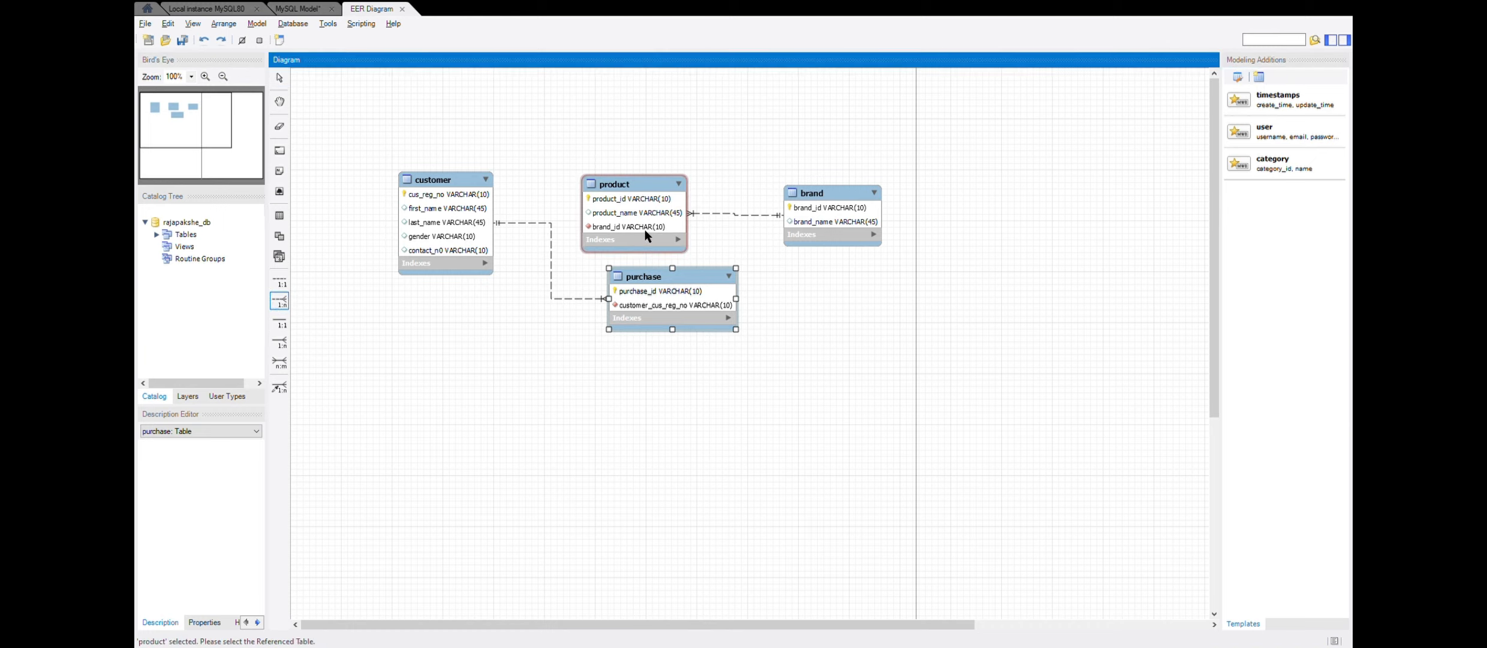
left_click(681, 291)
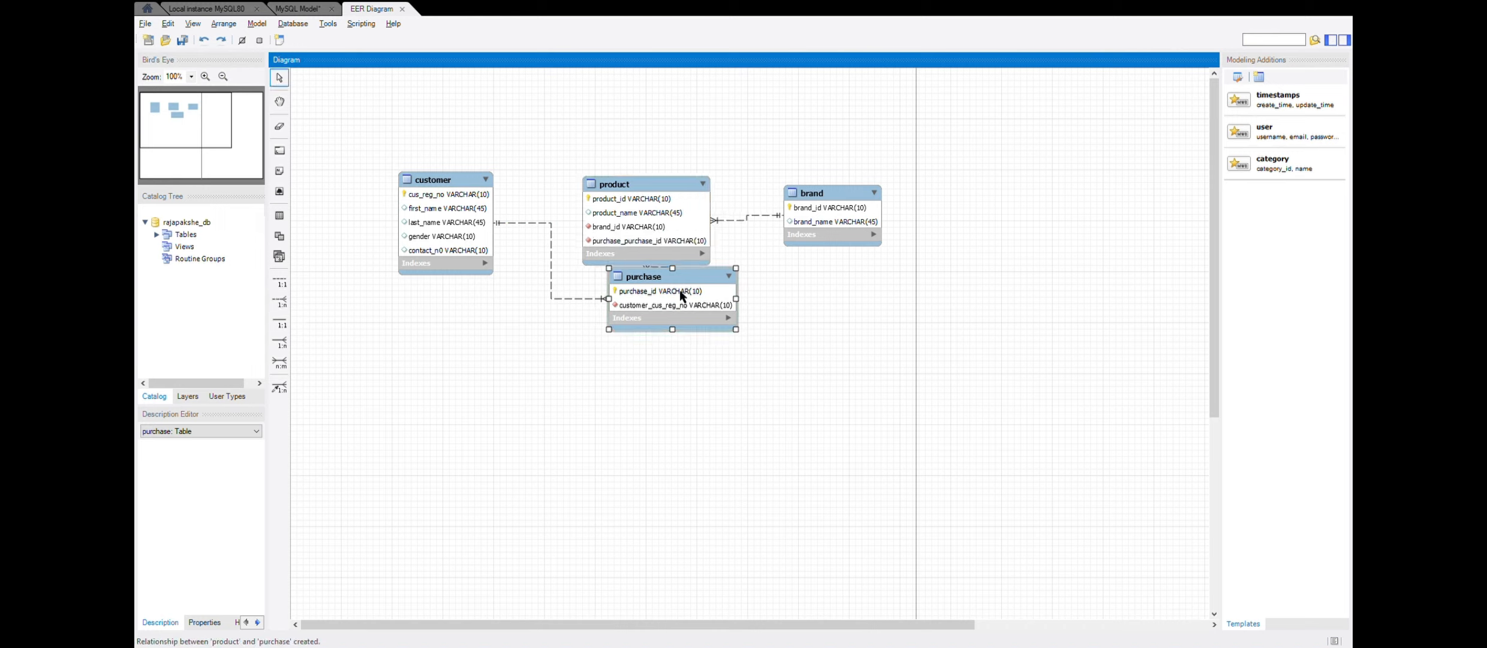
key("ctrl+z")
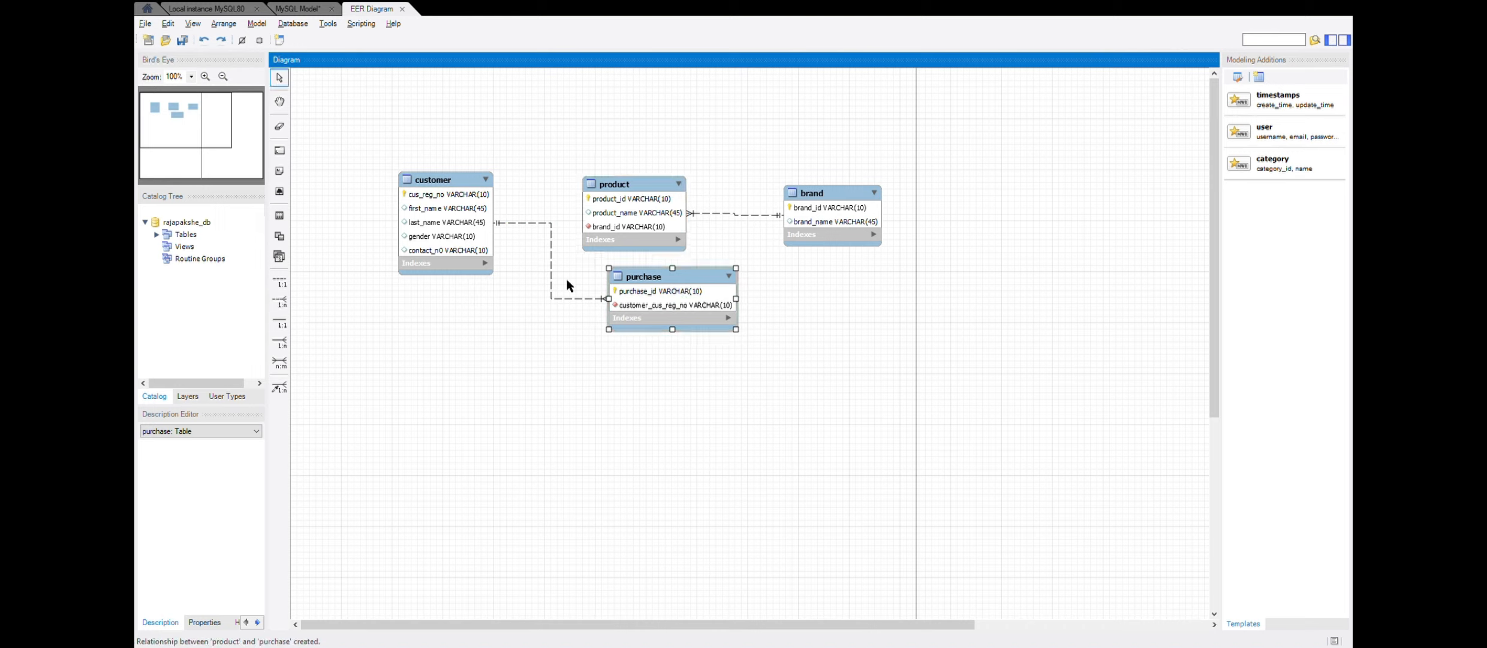
- Create a non-identifying one-to-many relationship with purchase receiving the foreign key and product as the referenced table
left_click(280, 300)
left_click(645, 291)
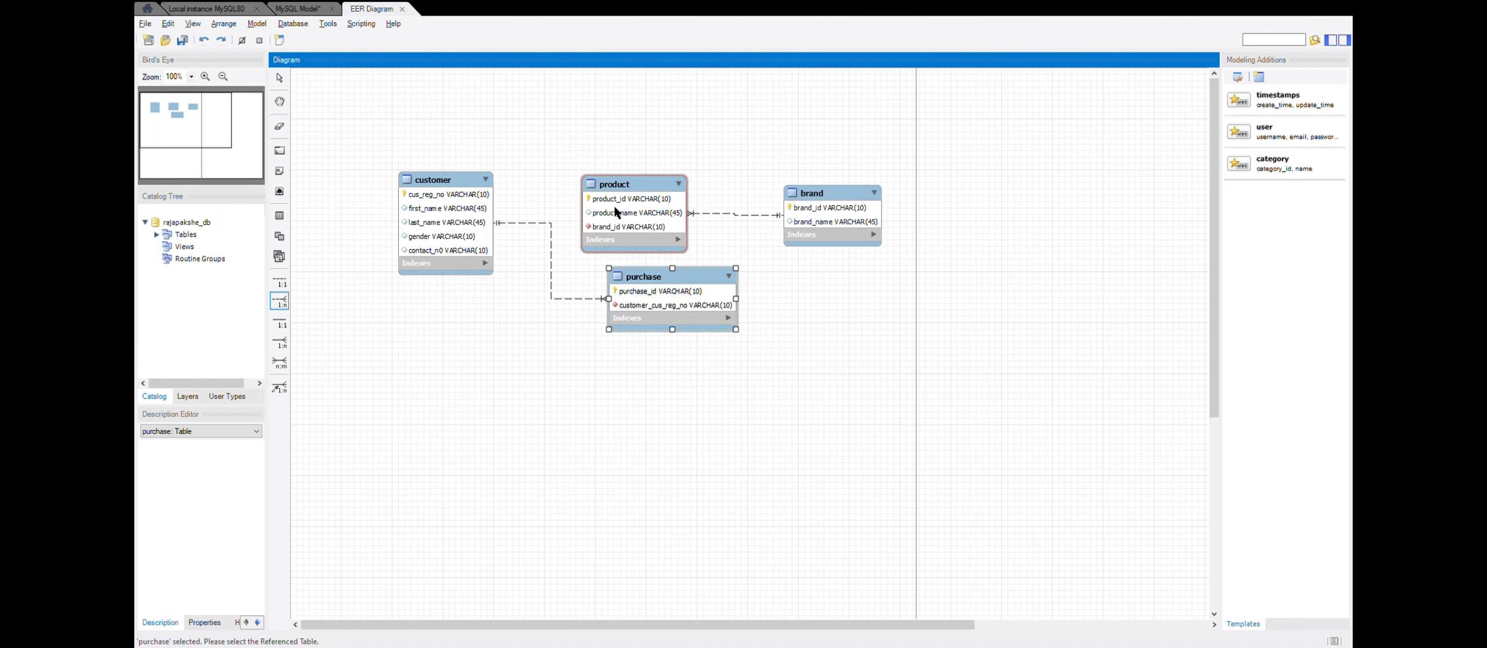
left_click(615, 206)
- Spread out the diagram by moving purchase lower, customer farther from product, and product higher above the other tables
left_click_drag(663, 287, 584, 381)
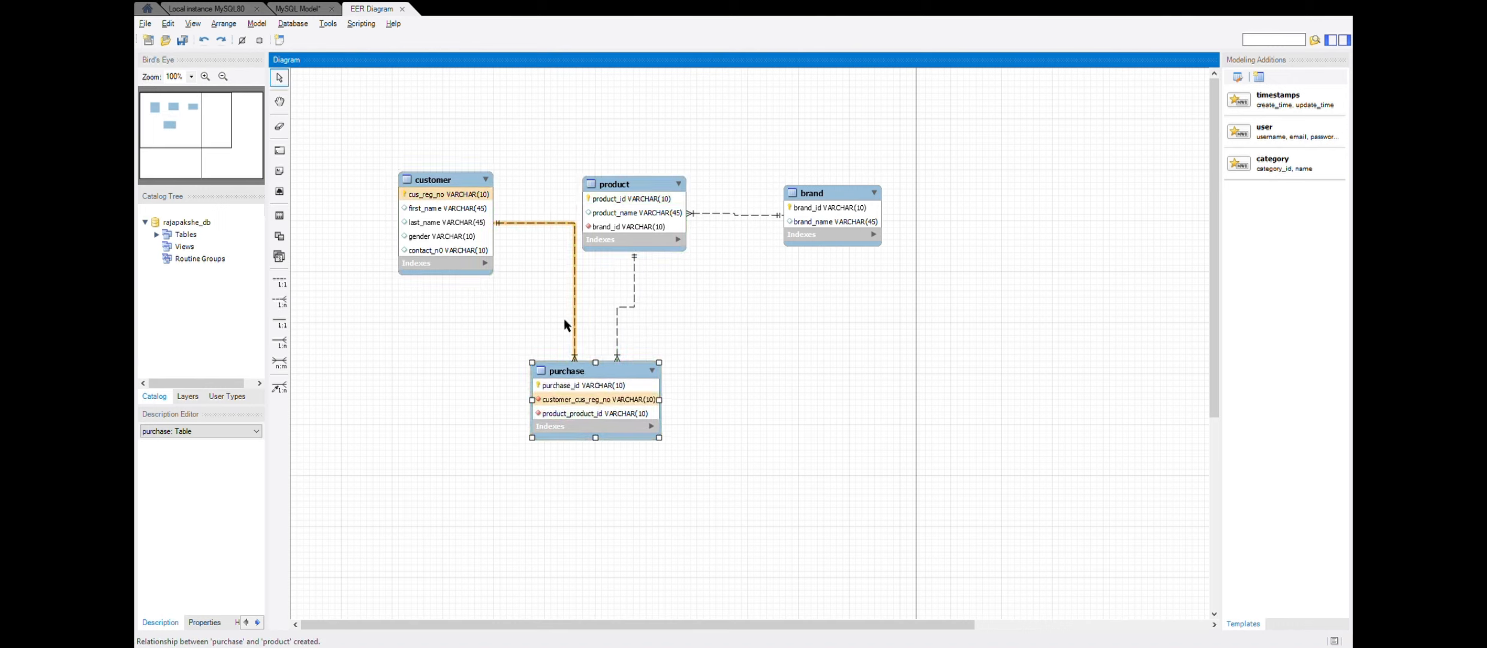
left_click_drag(466, 179, 409, 178)
left_click_drag(633, 186, 652, 113)
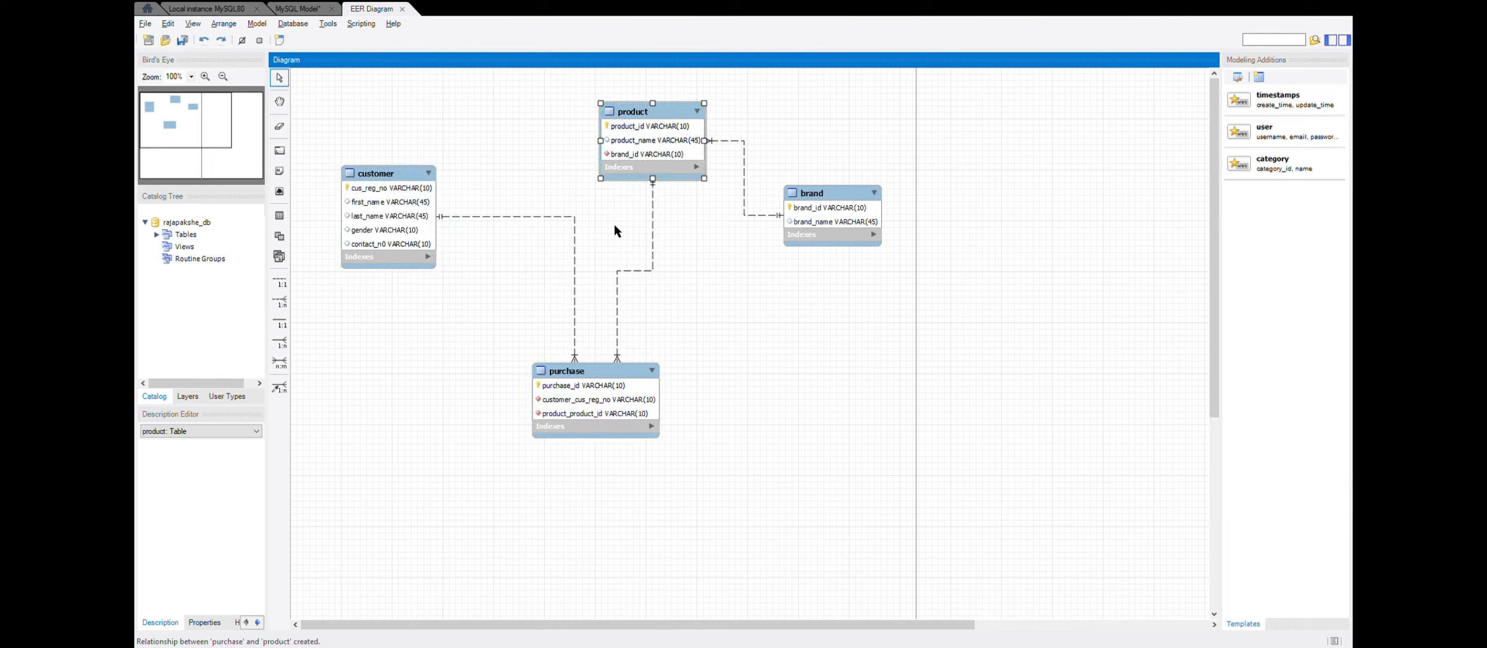
- Rename the purchase table's customer foreign key column to cus_reg_no
double_click(576, 370)
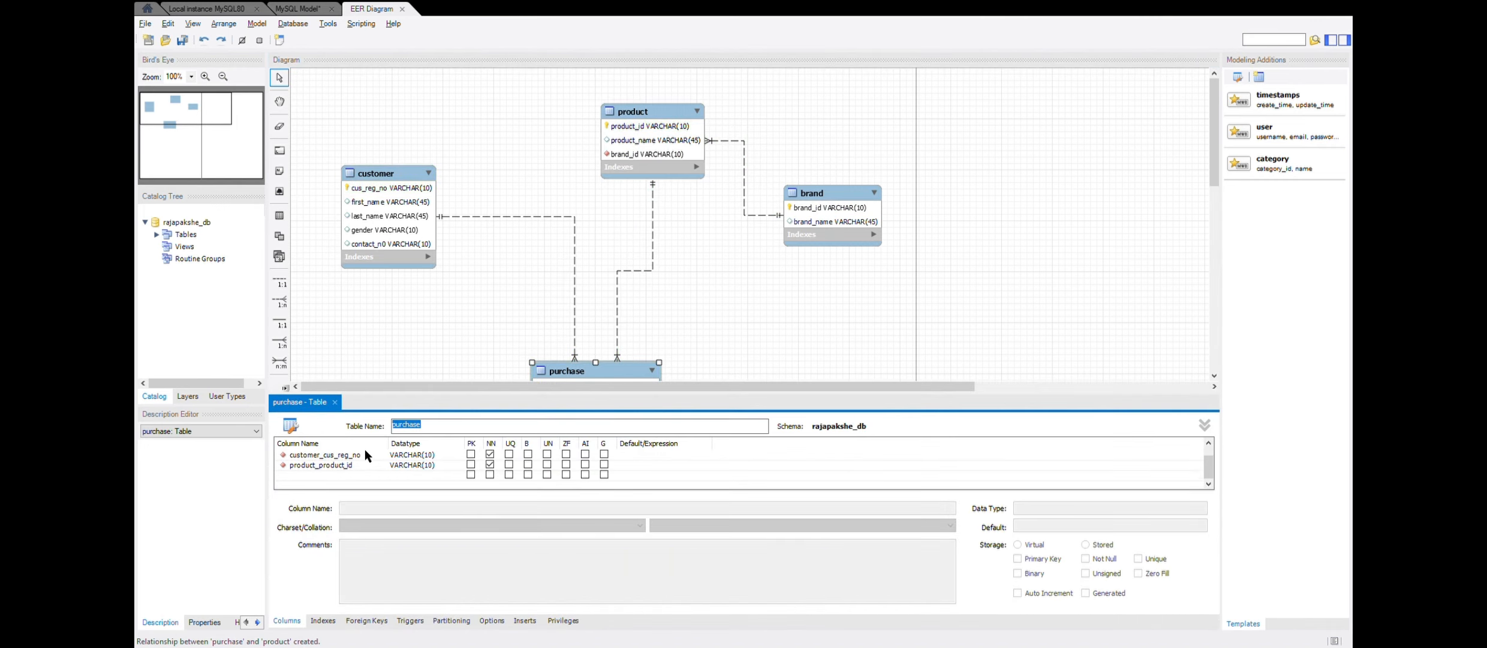
double_click(367, 454)
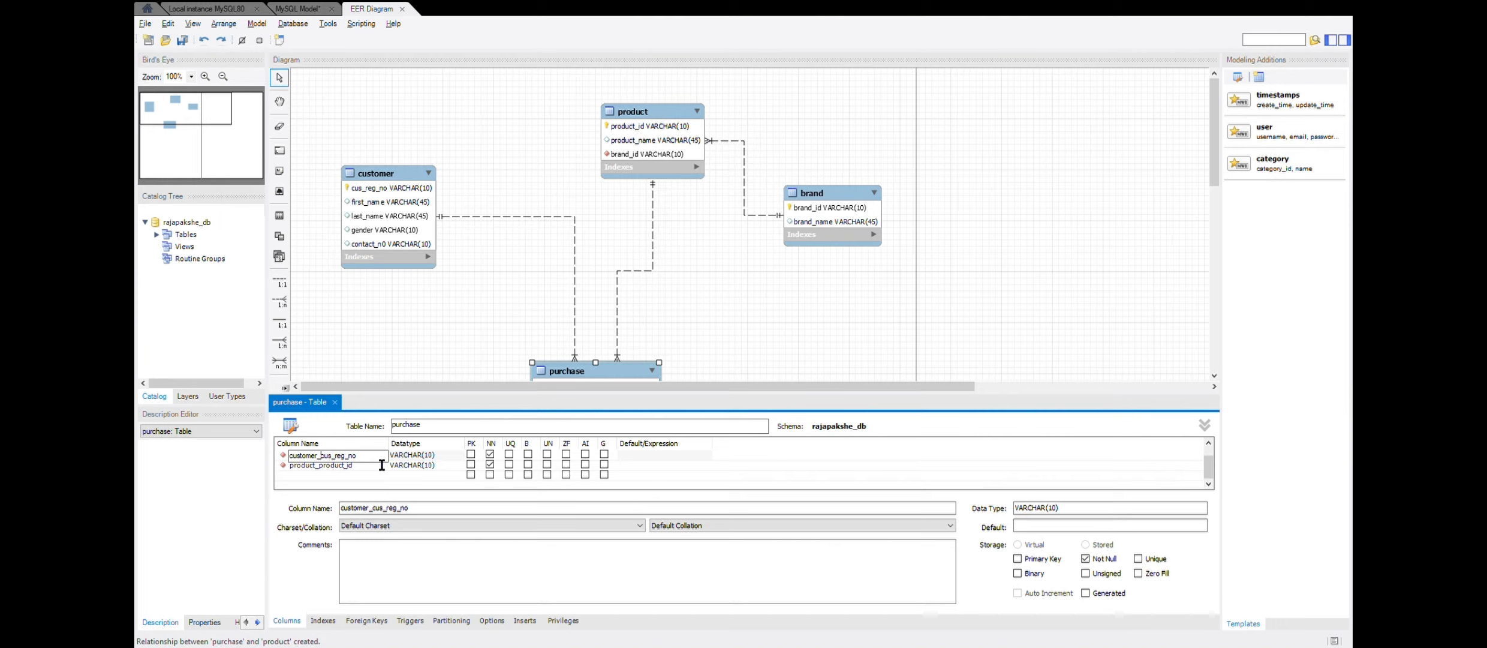
key("BackSpace")
key("BackSpace")
key("BackSpace")
key("BackSpace")
key("BackSpace")
key("BackSpace")
key("BackSpace")
key("BackSpace")
key("BackSpace")
- Rename the purchase table's product foreign key column to product_id
double_click(320, 466)
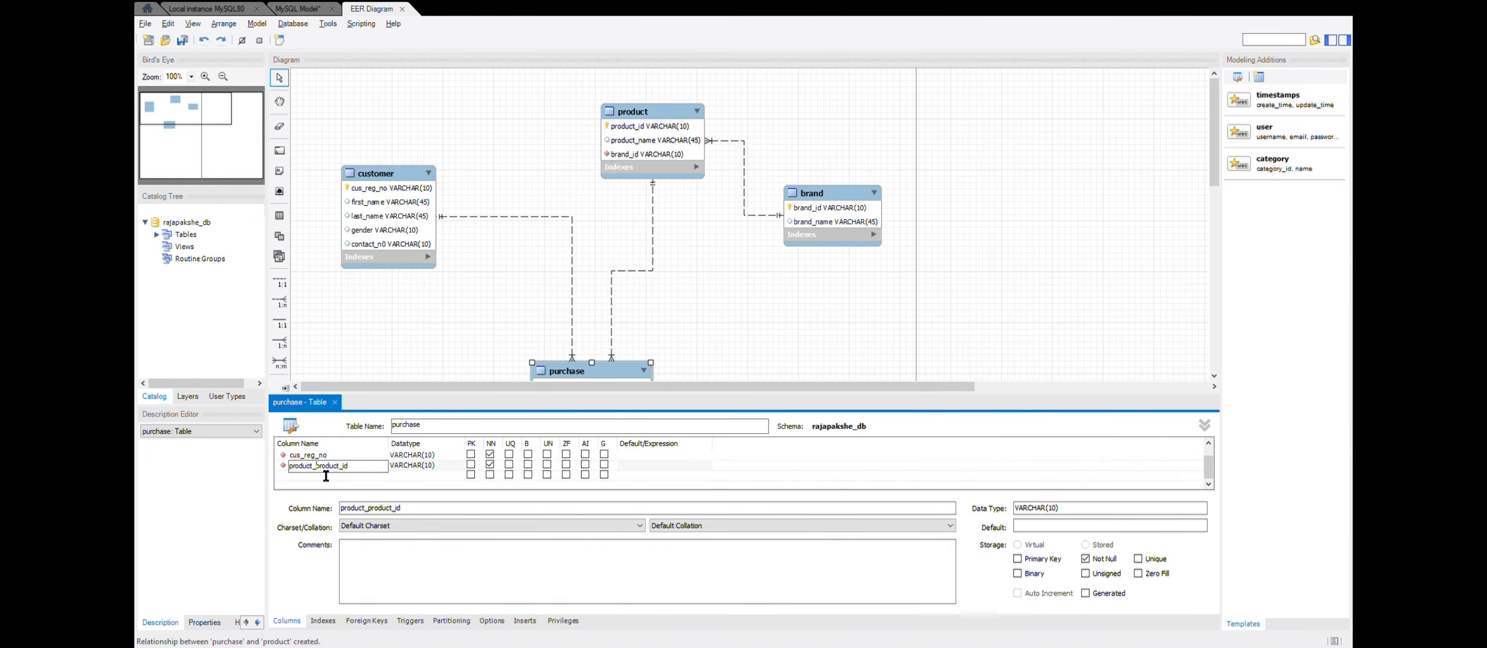
key("BackSpace")
key("BackSpace")
key("BackSpace")
key("BackSpace")
key("BackSpace")
key("BackSpace")
key("BackSpace")
key("BackSpace")
left_click(418, 345)
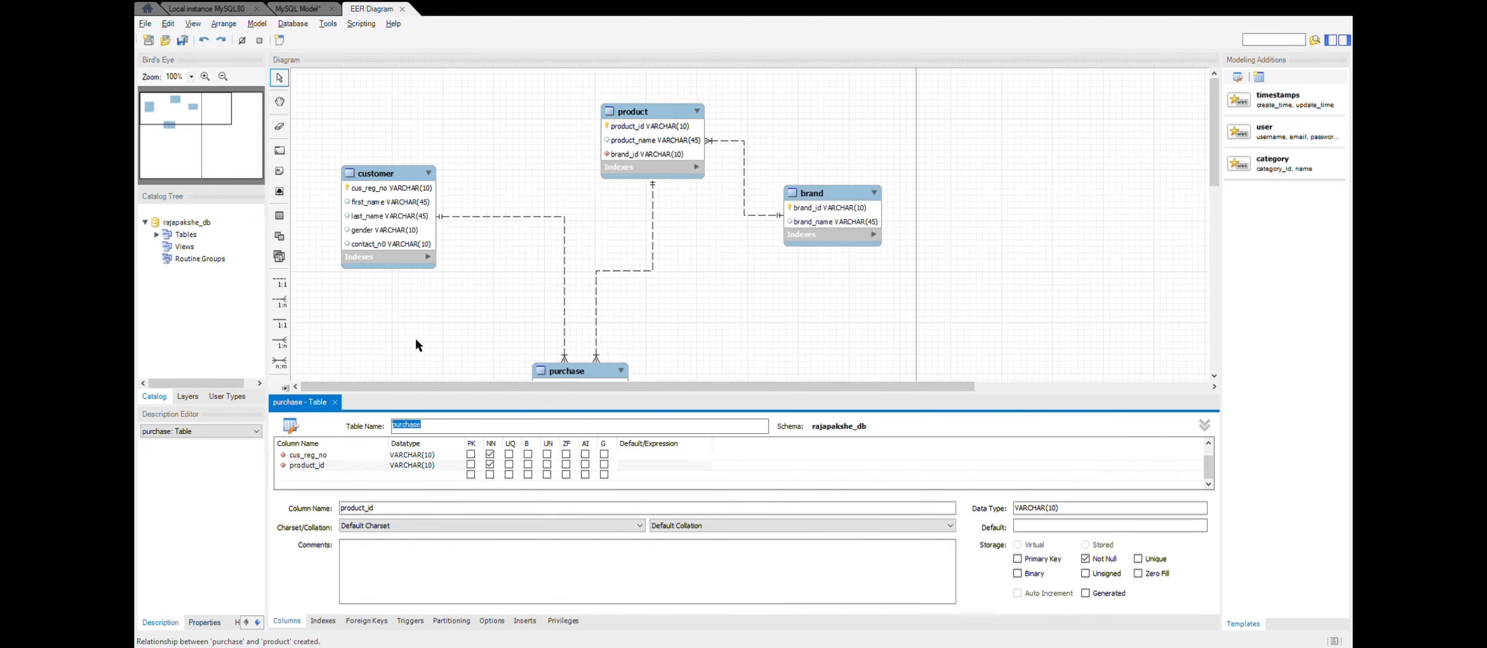
- Close the purchase table's editor and forward engineer the rajapakshe_db diagram to the database server
left_click(335, 402)
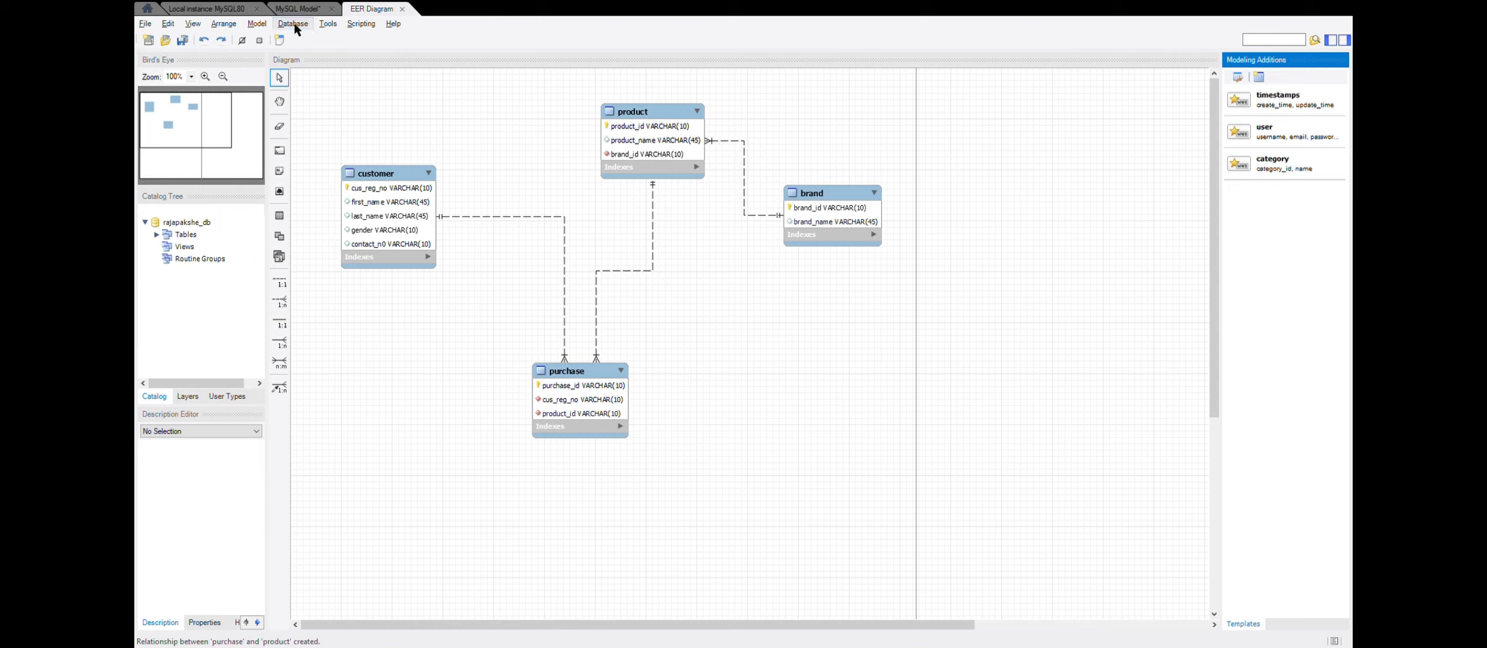
left_click(344, 80)
- Refresh the schema list of the local MySQL80 instance and expand rajapakshe_db to list its tables
left_click(198, 9)
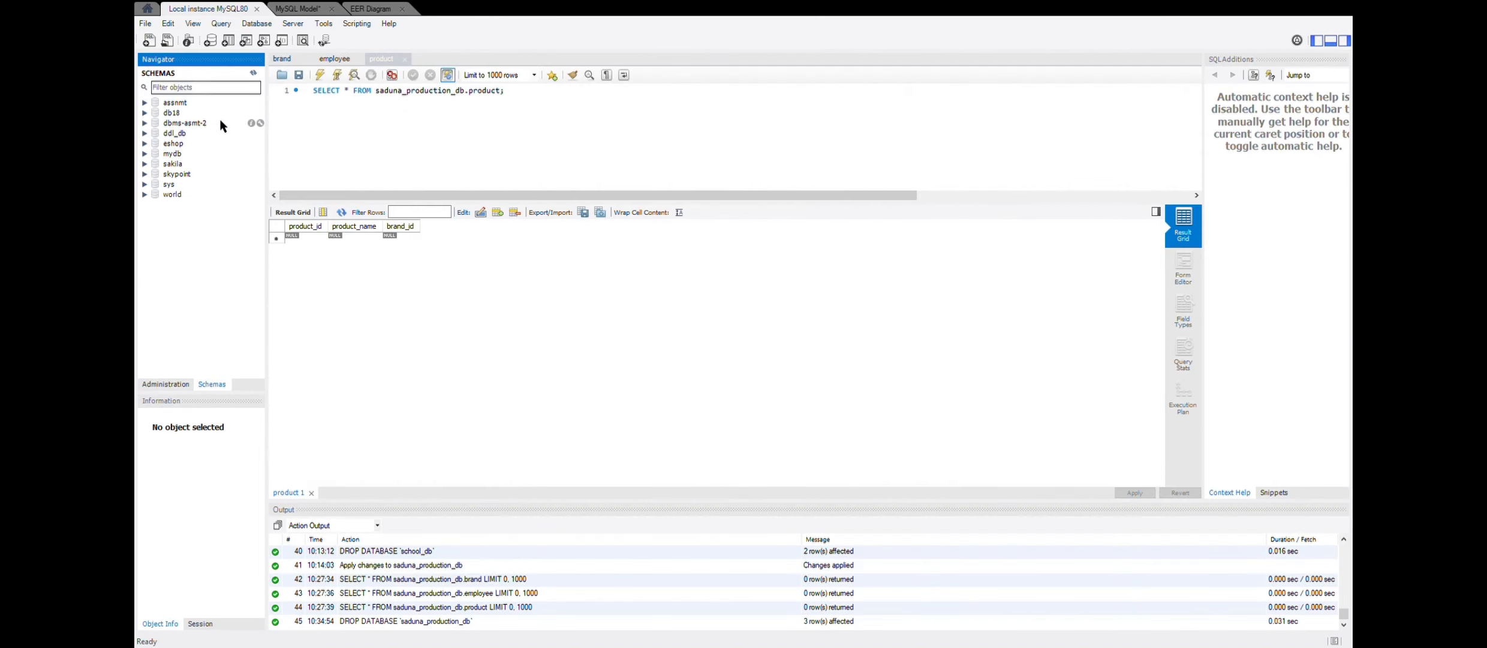
left_click(253, 73)
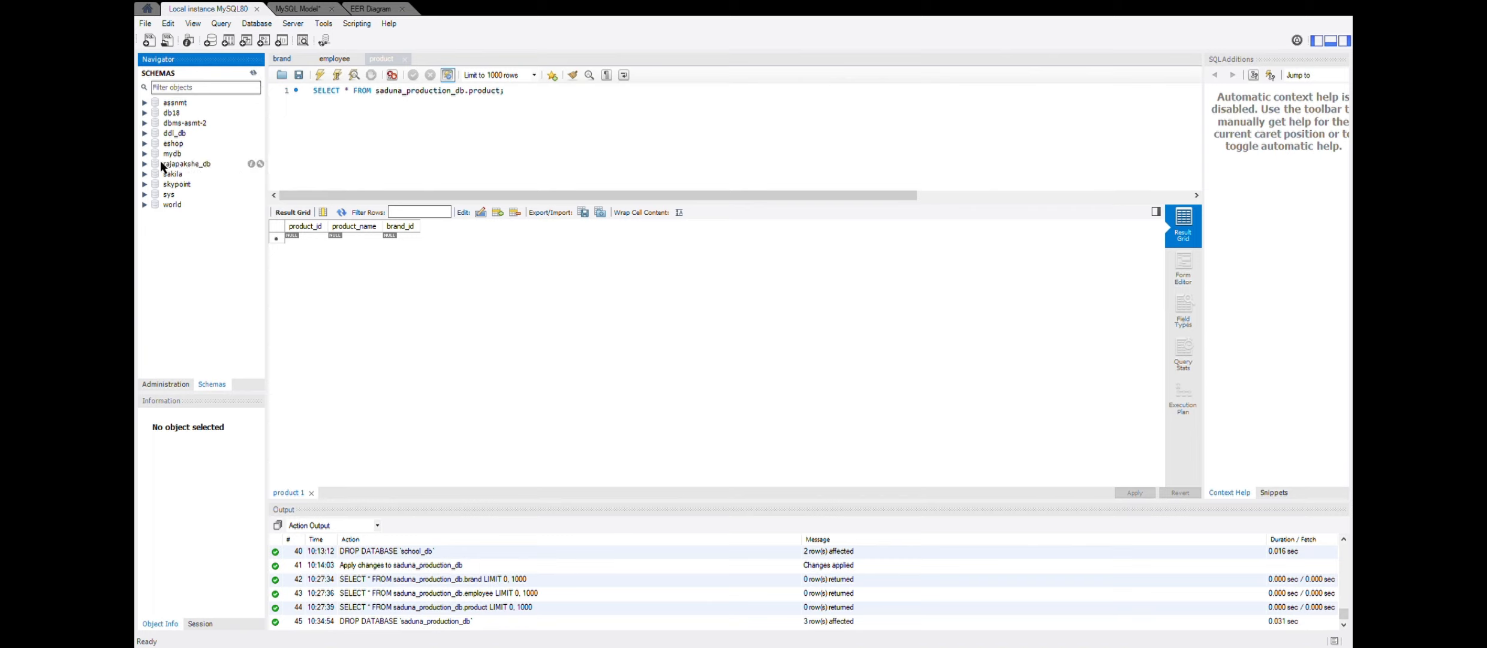
left_click(142, 164)
left_click(144, 164)
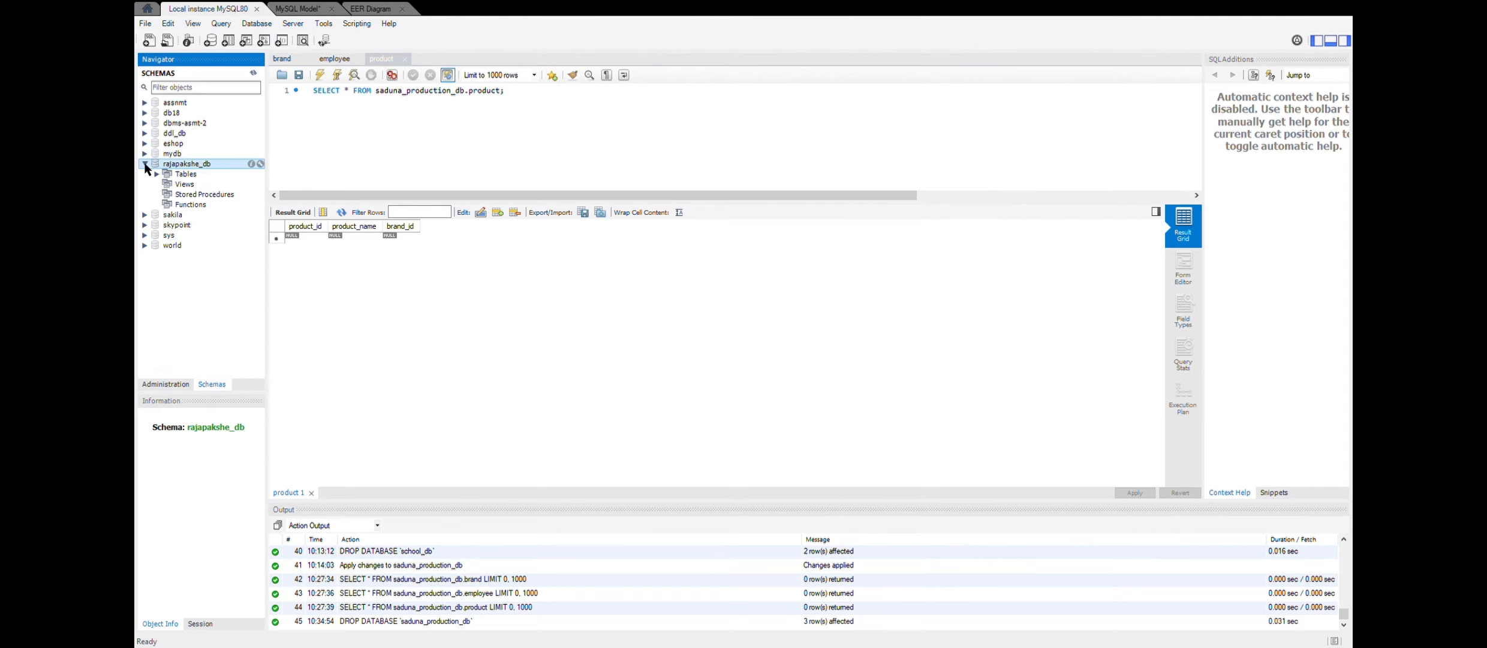
left_click(157, 174)
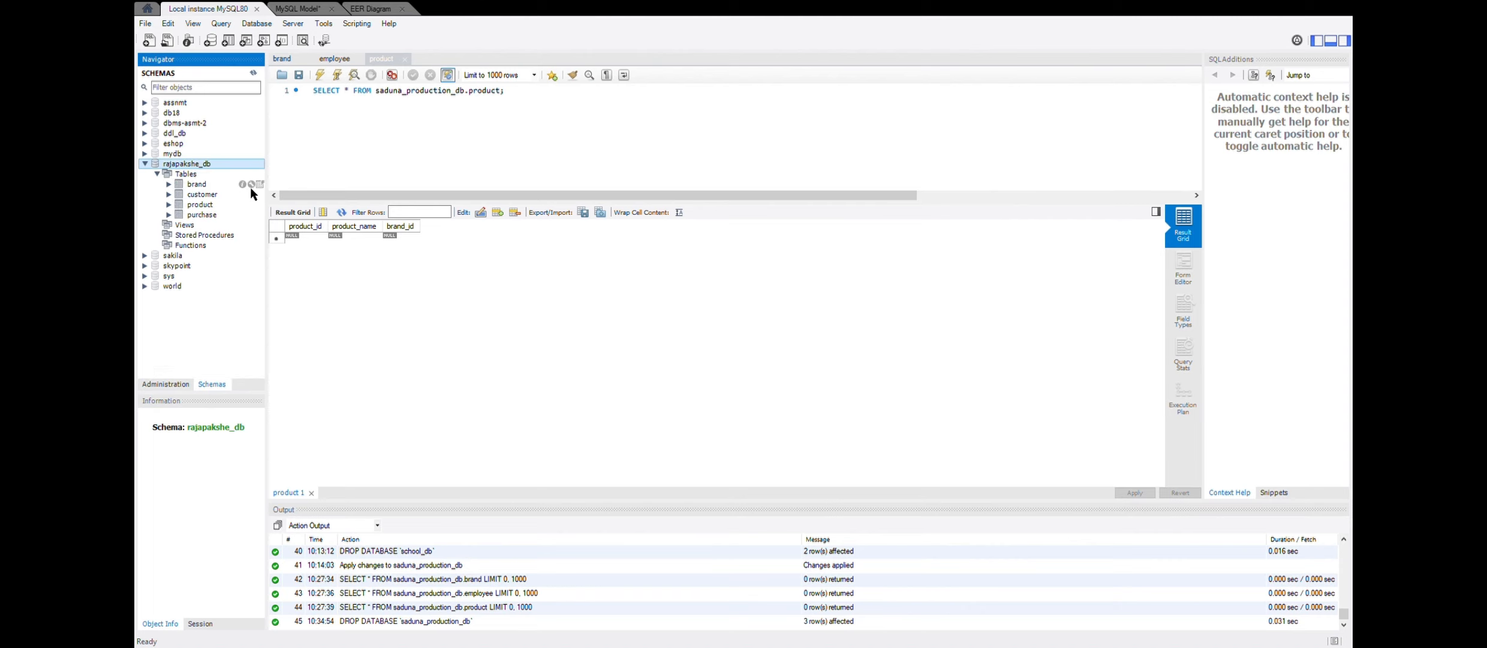
- Query all rows of the brand, customer, product and purchase tables in rajapakshe_db to check their columns
left_click(258, 186)
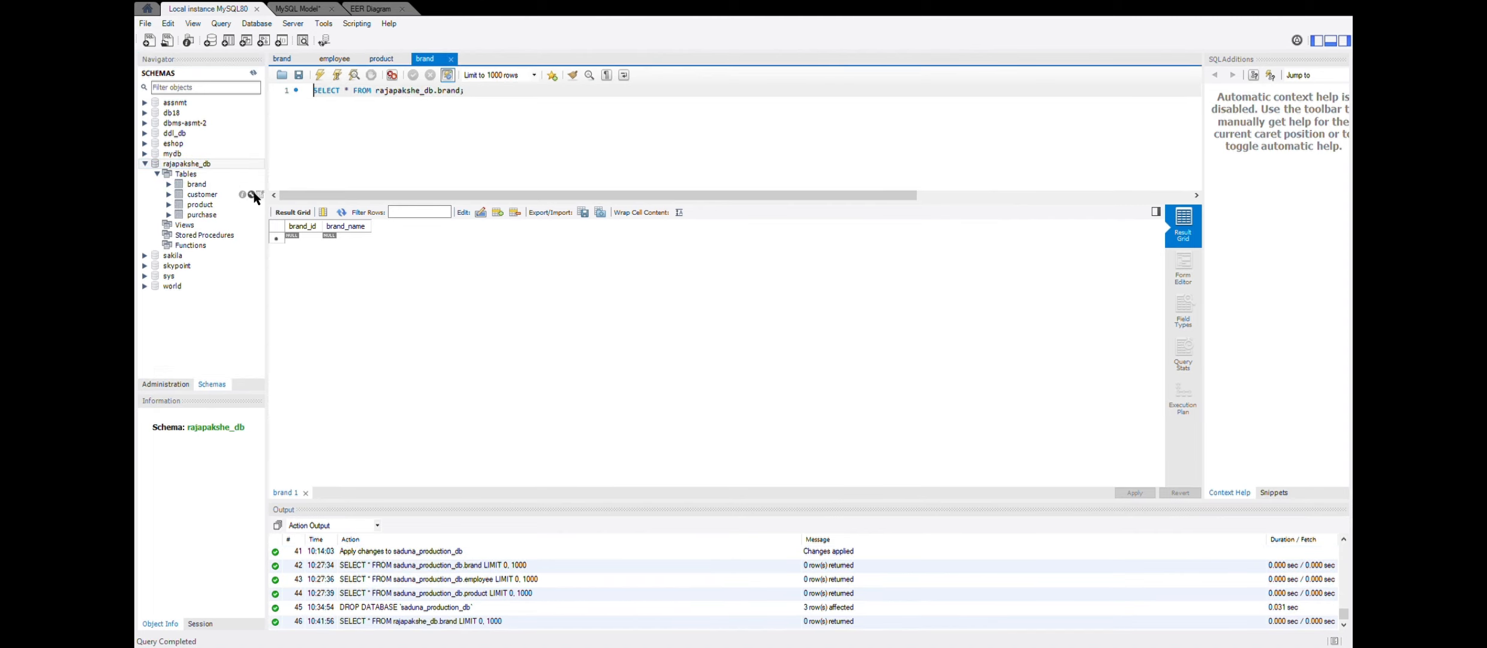
left_click(259, 195)
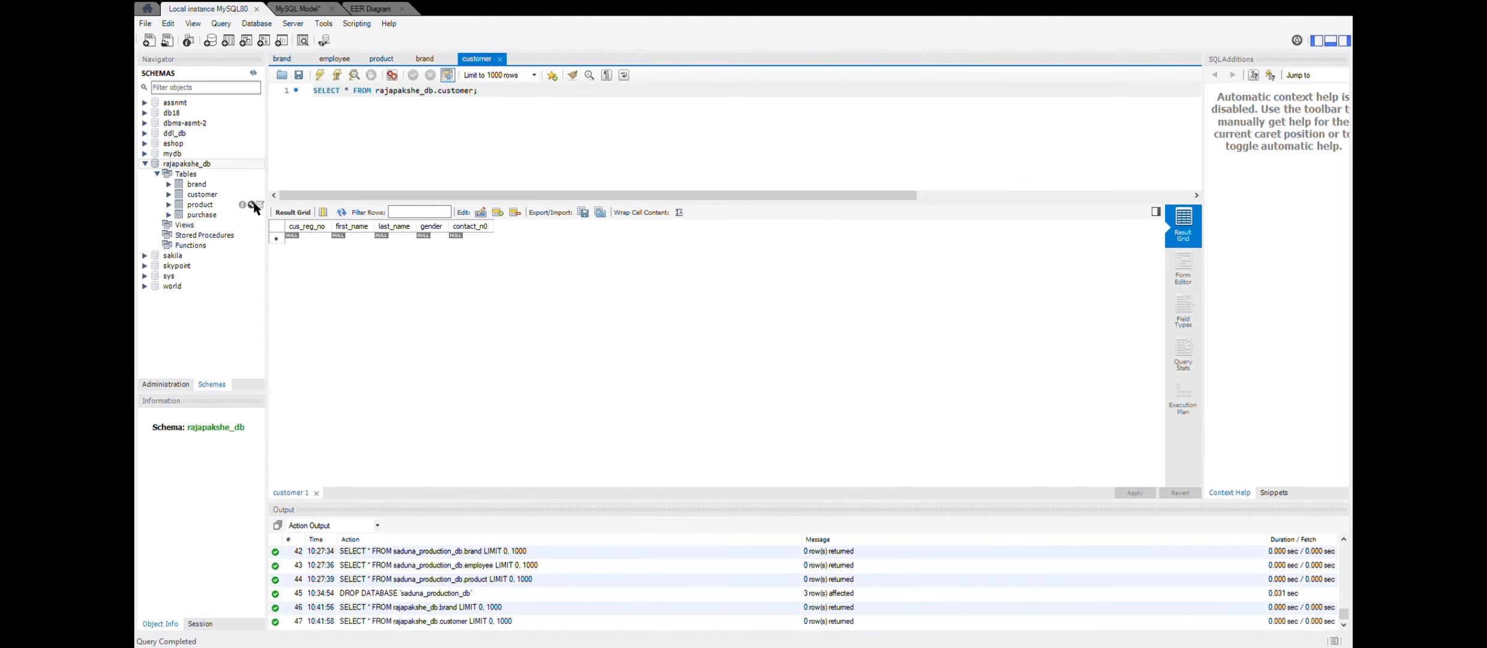
left_click(260, 205)
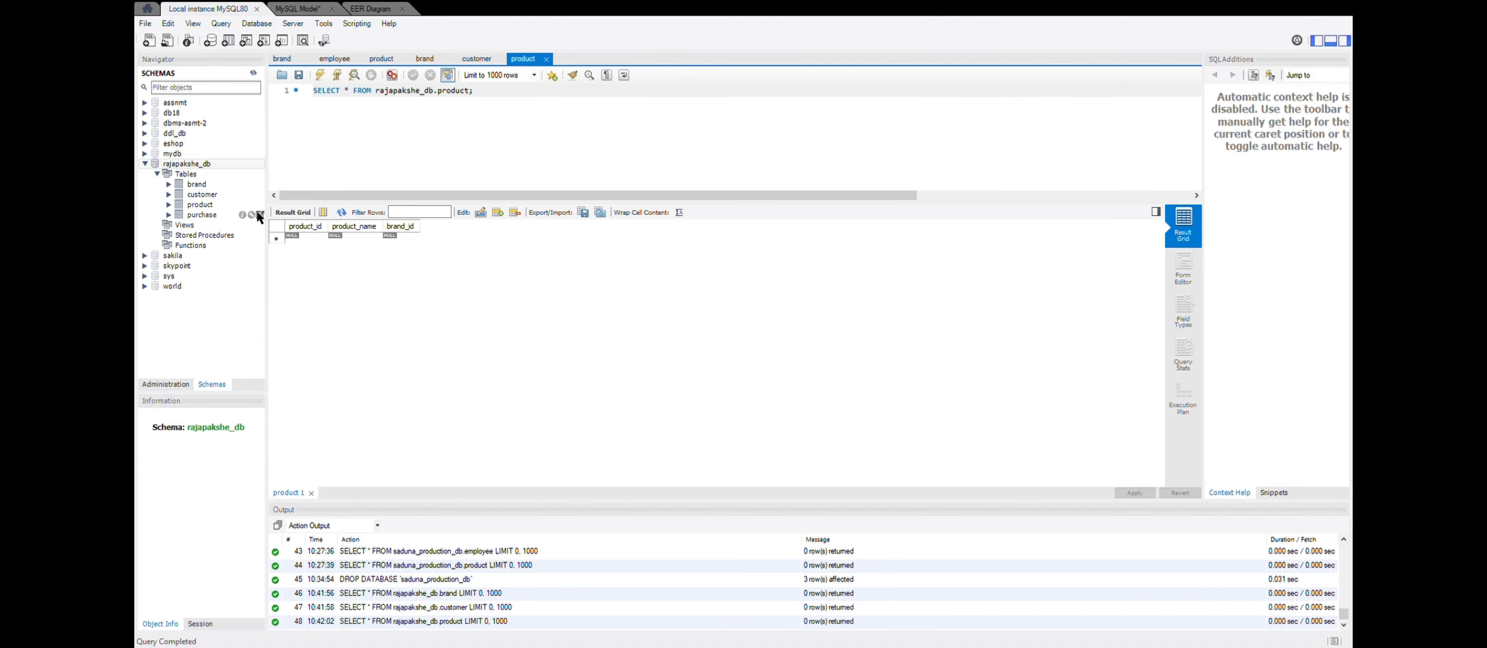
left_click(257, 213)
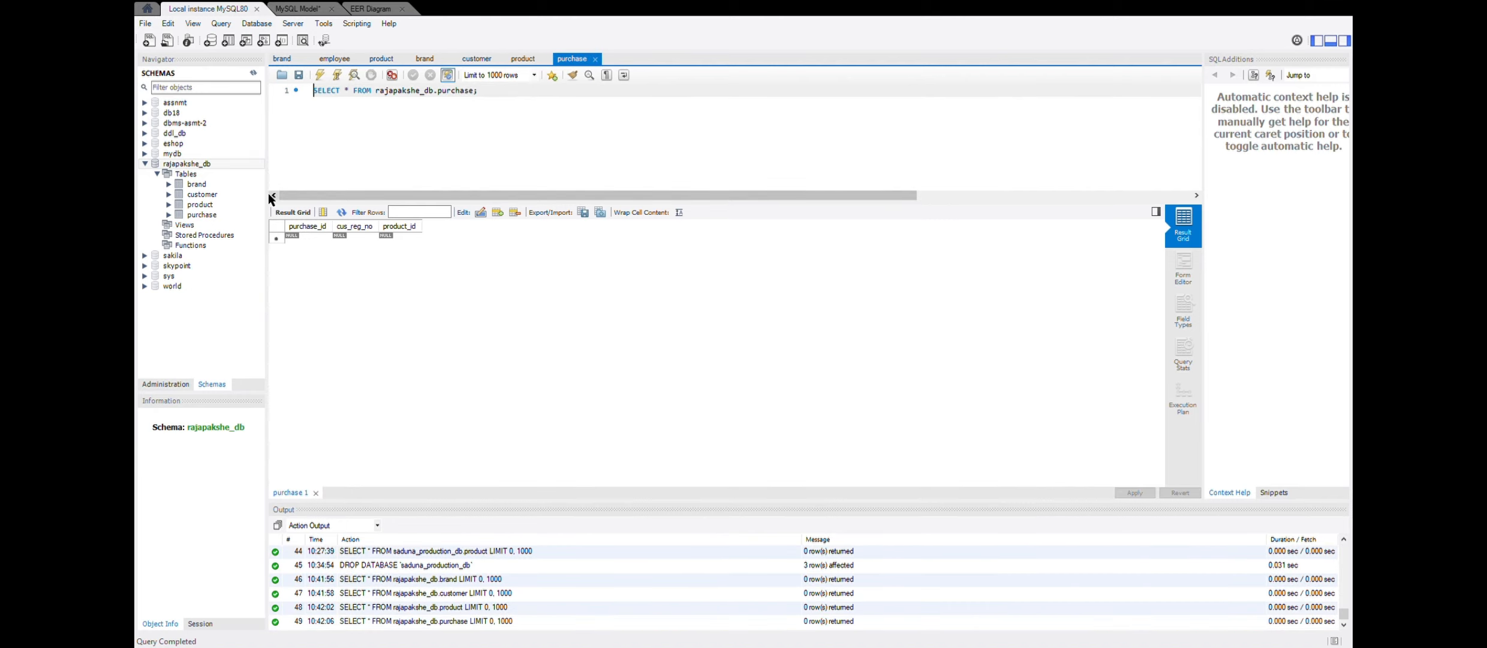